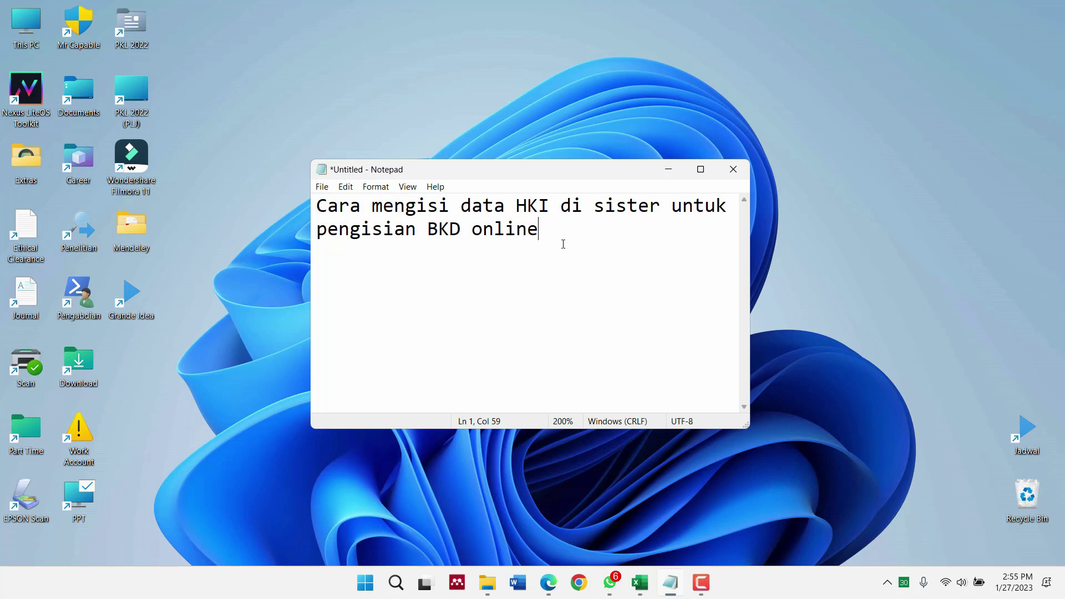
# Bring up SIGA.pdf in Edge and review the certificate and its page-2 table of five creators
pyautogui.click(543, 575)
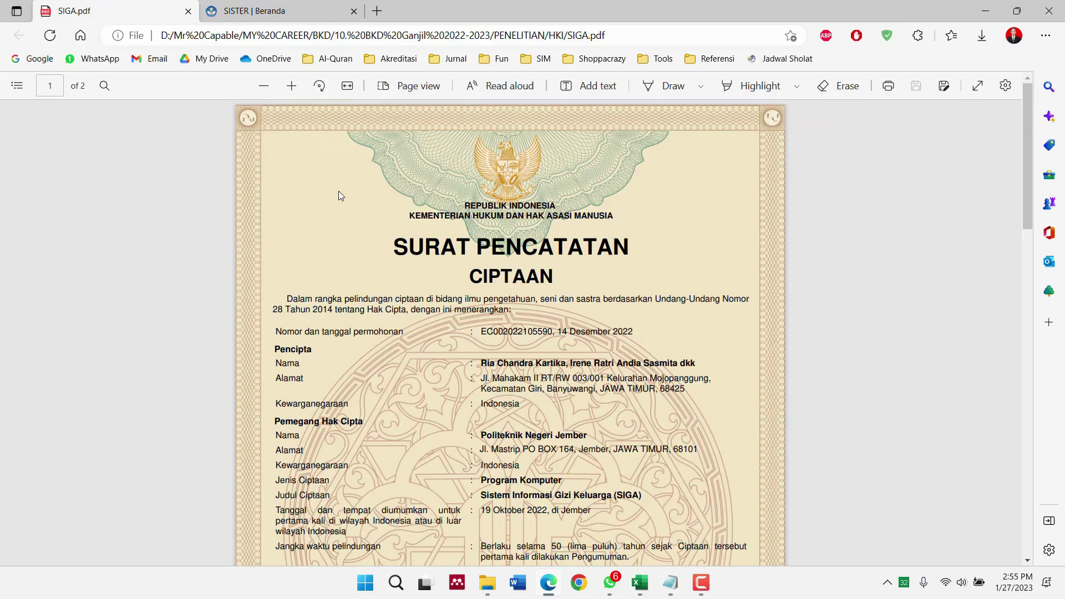
pyautogui.scroll(-1, 338, 191)
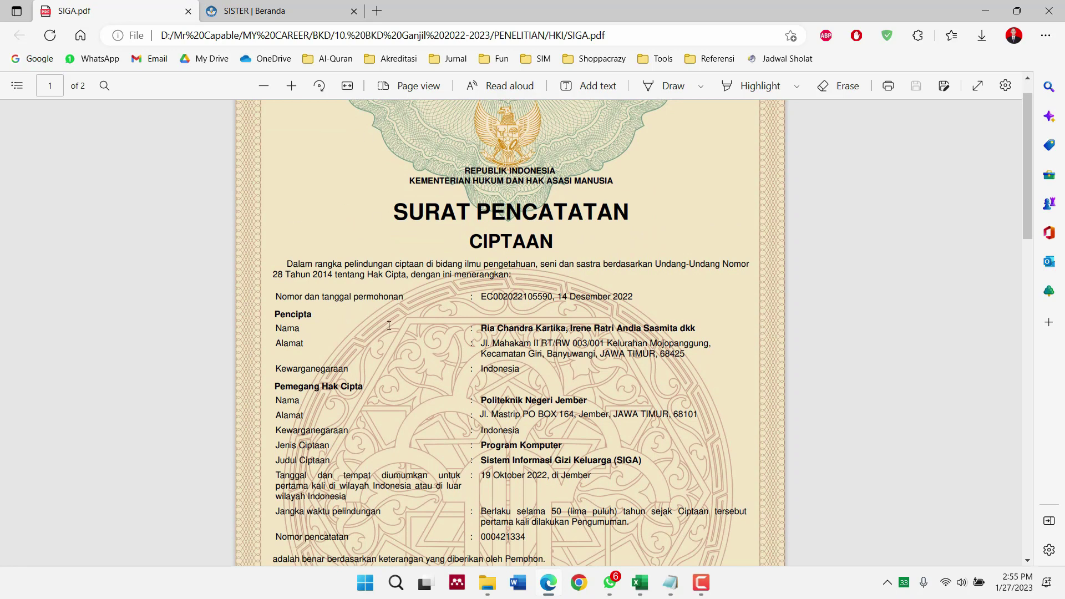
pyautogui.scroll(-5, 475, 421)
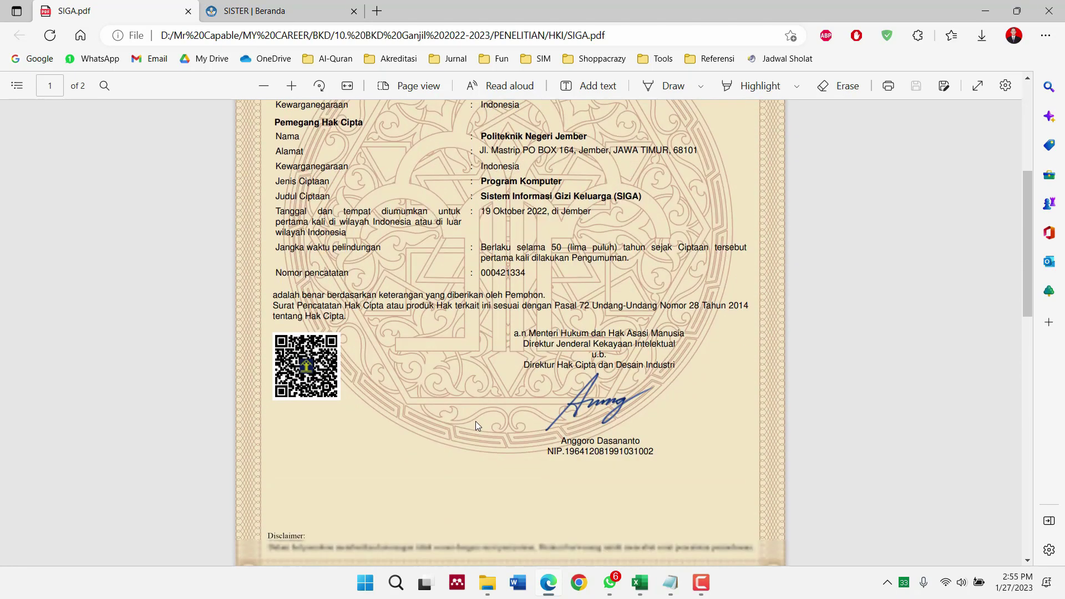
pyautogui.scroll(3, 475, 421)
pyautogui.scroll(-7, 474, 424)
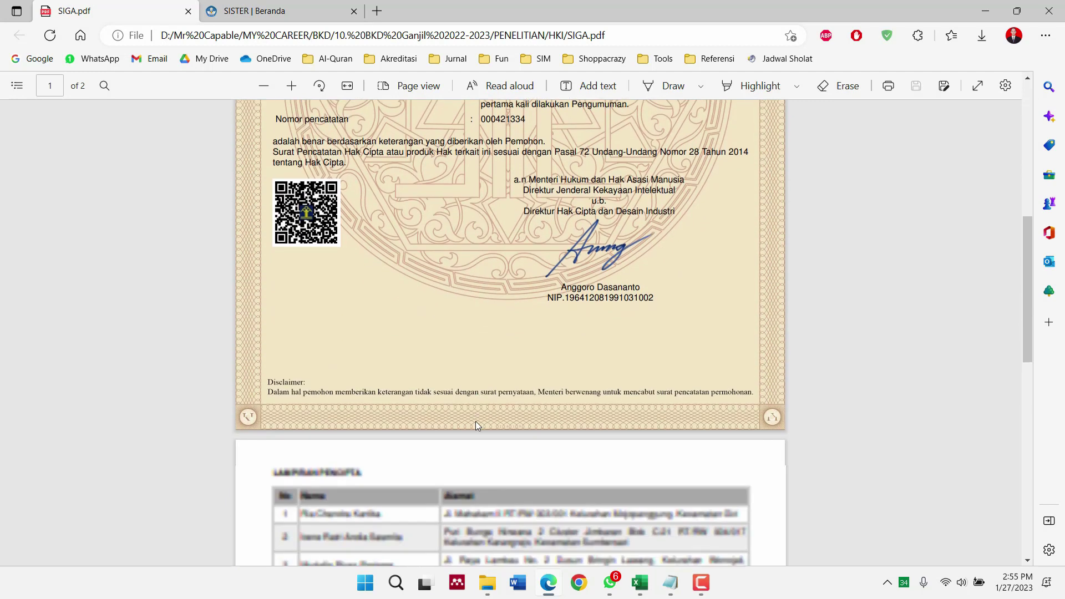
pyautogui.scroll(-4, 476, 424)
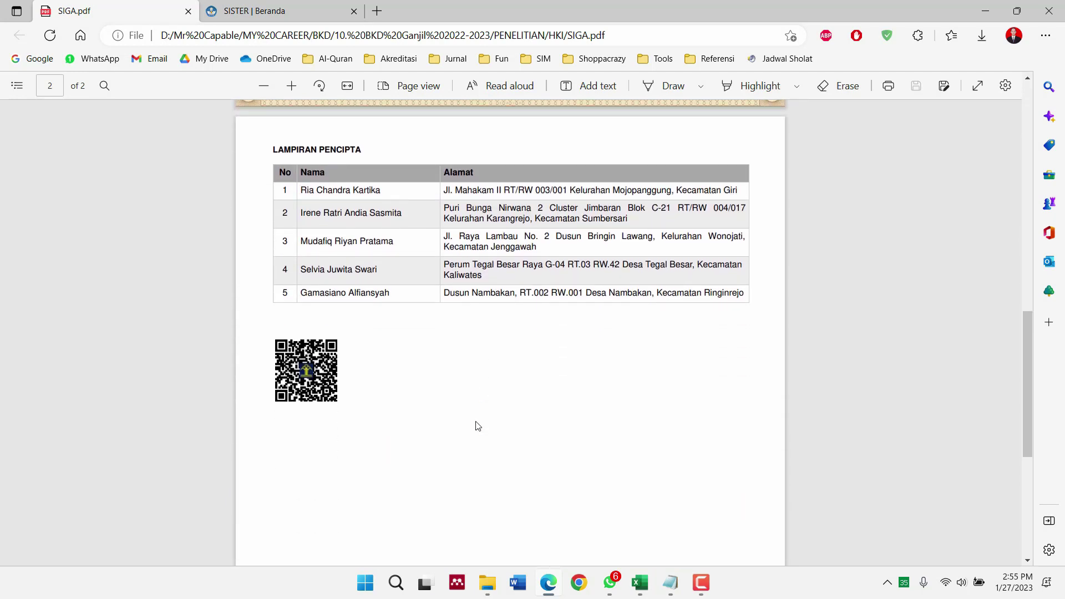
pyautogui.scroll(9, 479, 426)
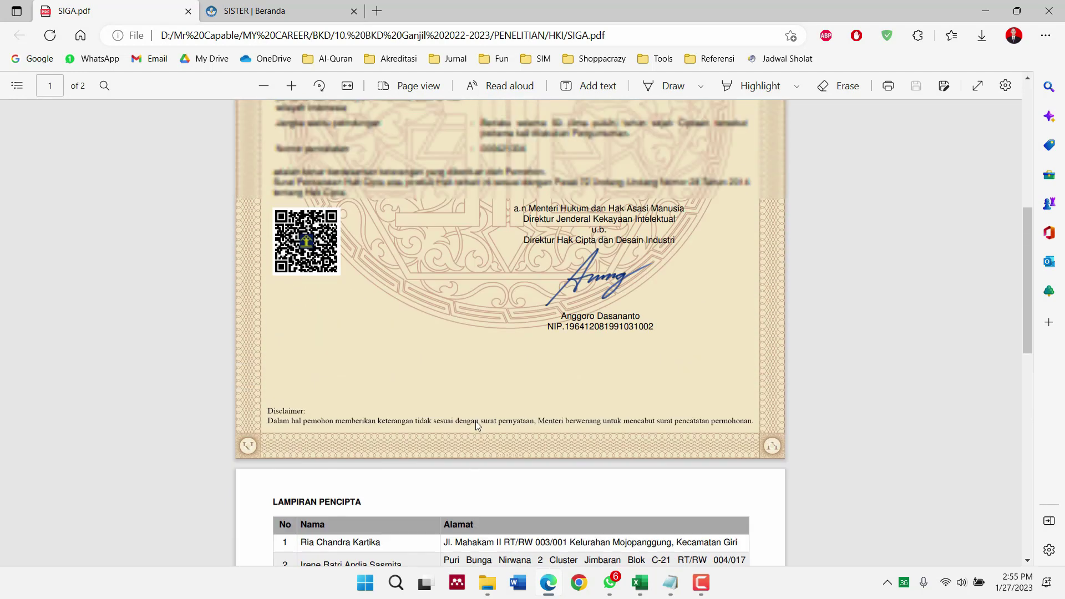
pyautogui.scroll(5, 476, 425)
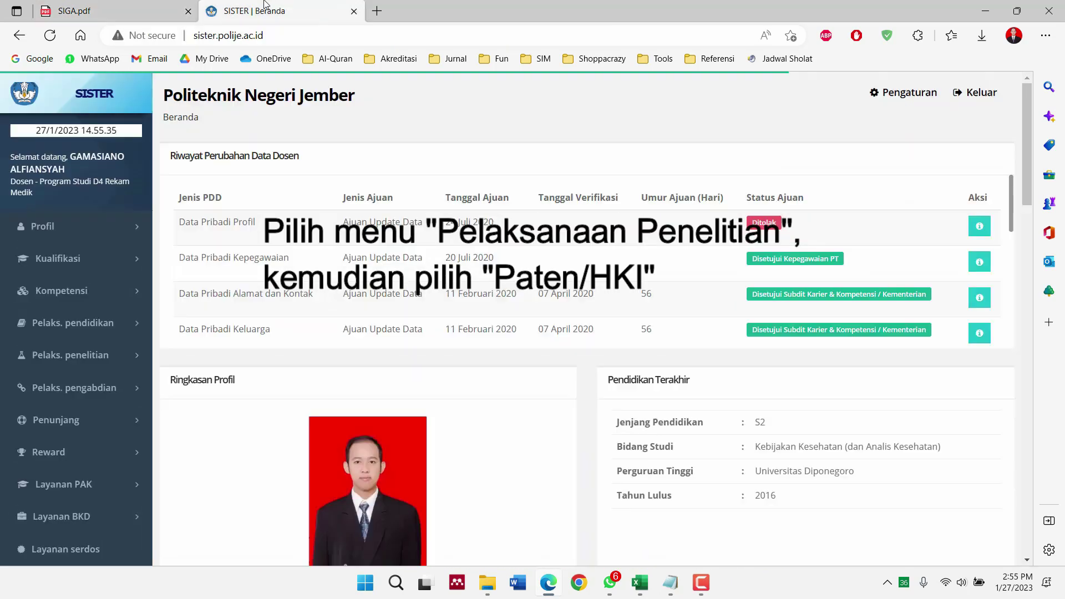
# Start a new Paten/HKI entry from Pelaks. penelitian in SISTER, then view the SIGA.pdf tab again
pyautogui.scroll(-1, 91, 360)
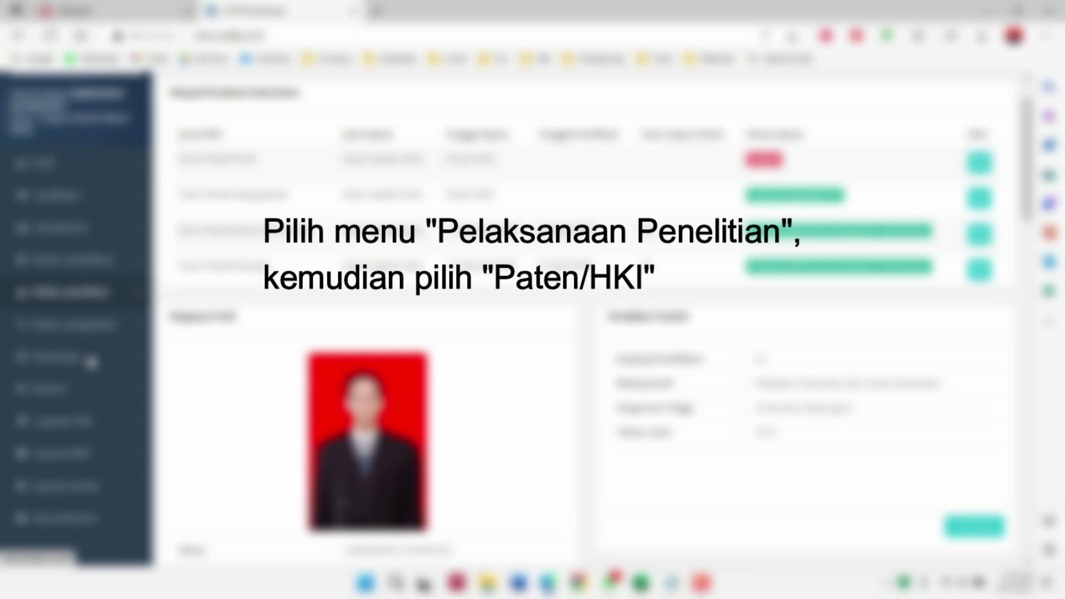
pyautogui.click(91, 282)
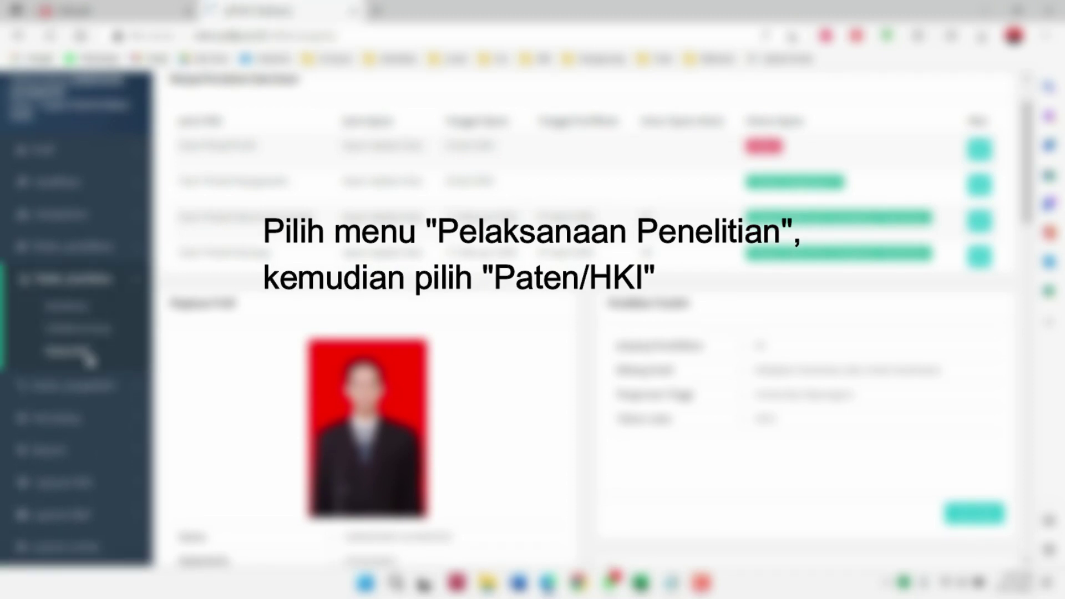
pyautogui.click(85, 354)
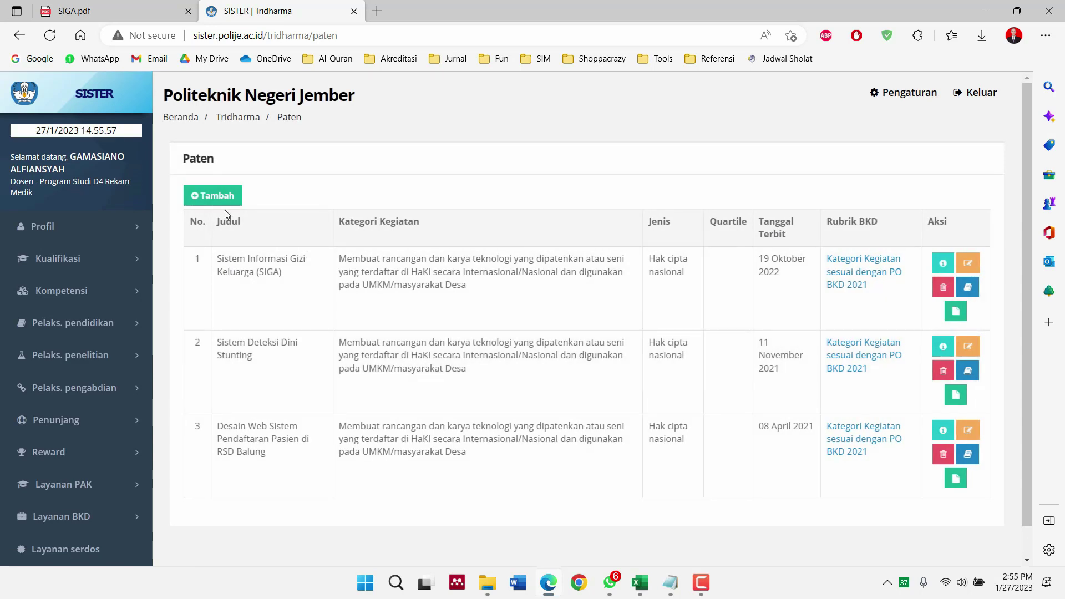
pyautogui.click(232, 202)
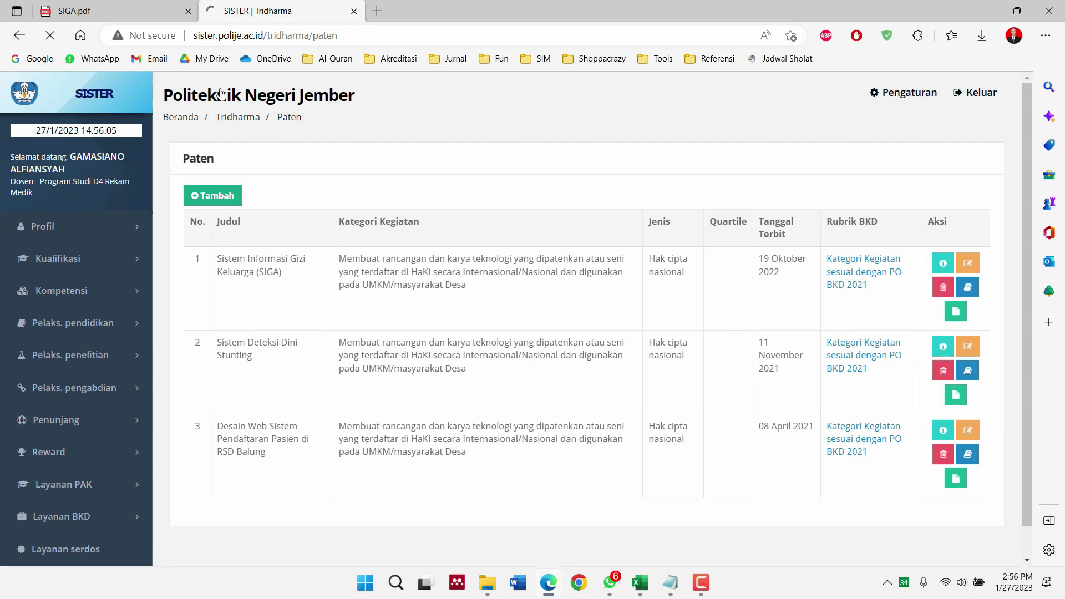
pyautogui.click(124, 4)
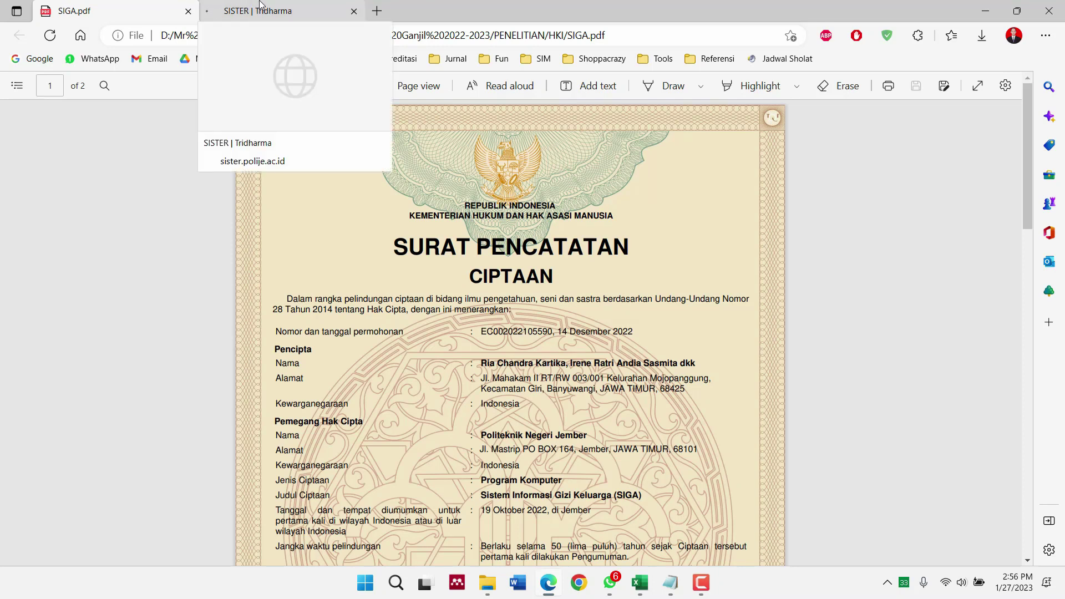
# Set Kategori Kegiatan to Pelaksanaan Penelitian > HaKI 'digunakan pada UMKM/masyarakat Desa'
pyautogui.click(259, 6)
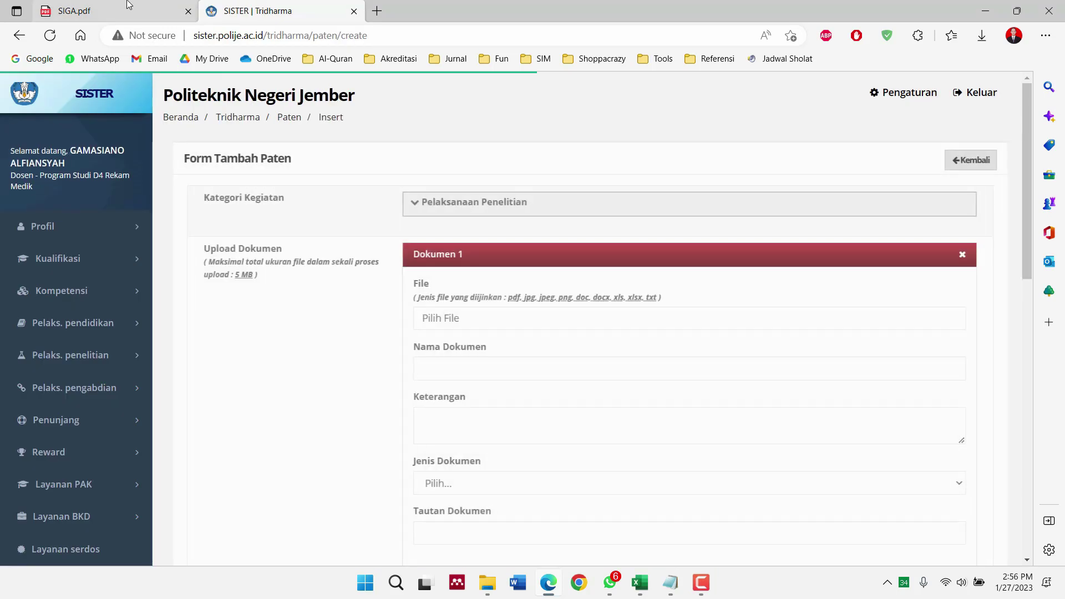
pyautogui.click(413, 202)
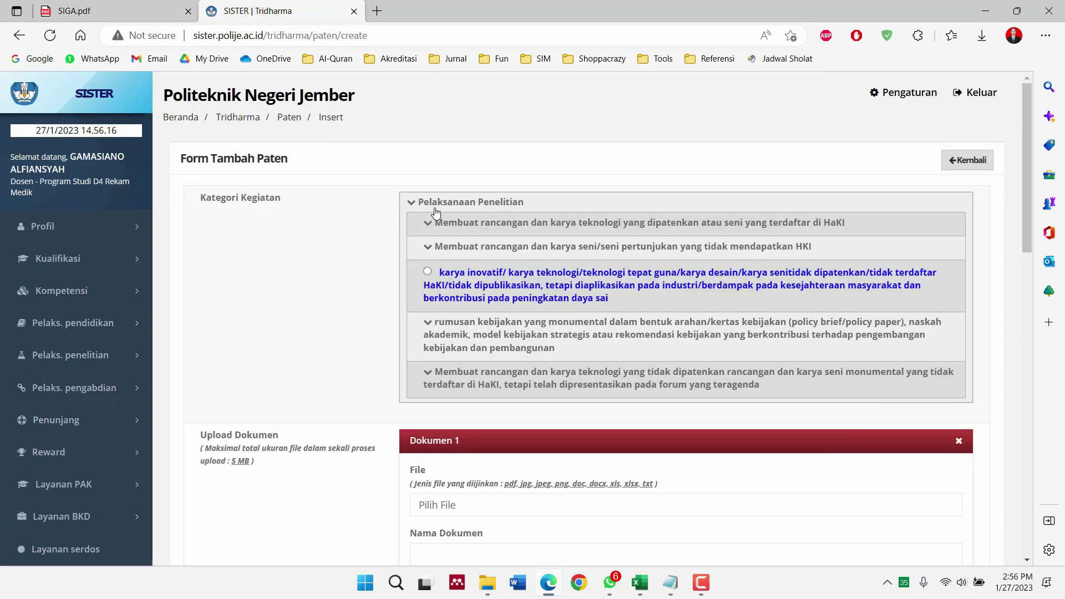
pyautogui.click(569, 228)
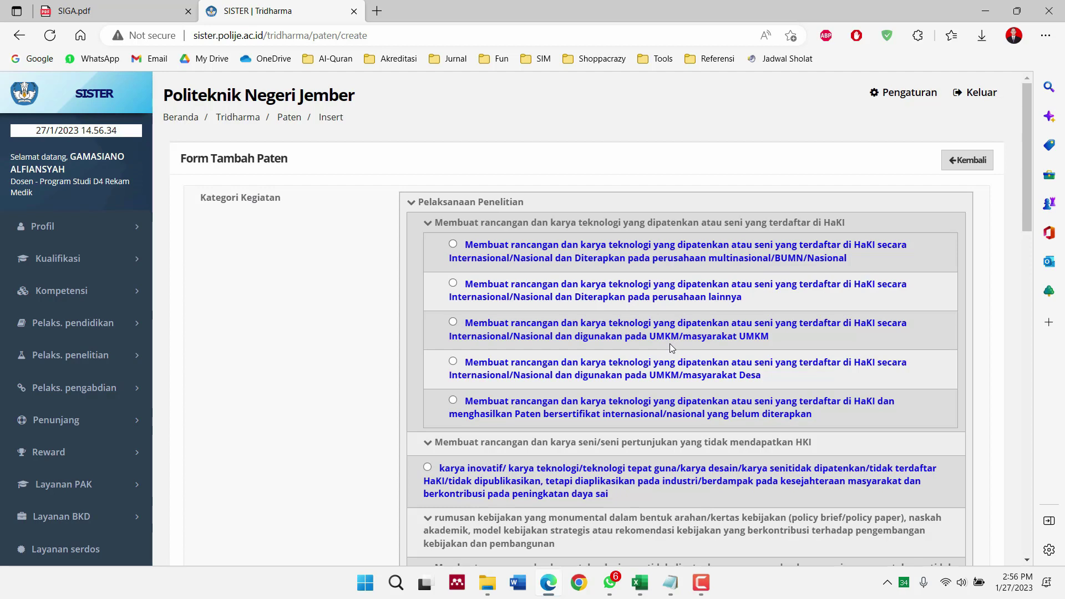
pyautogui.click(453, 362)
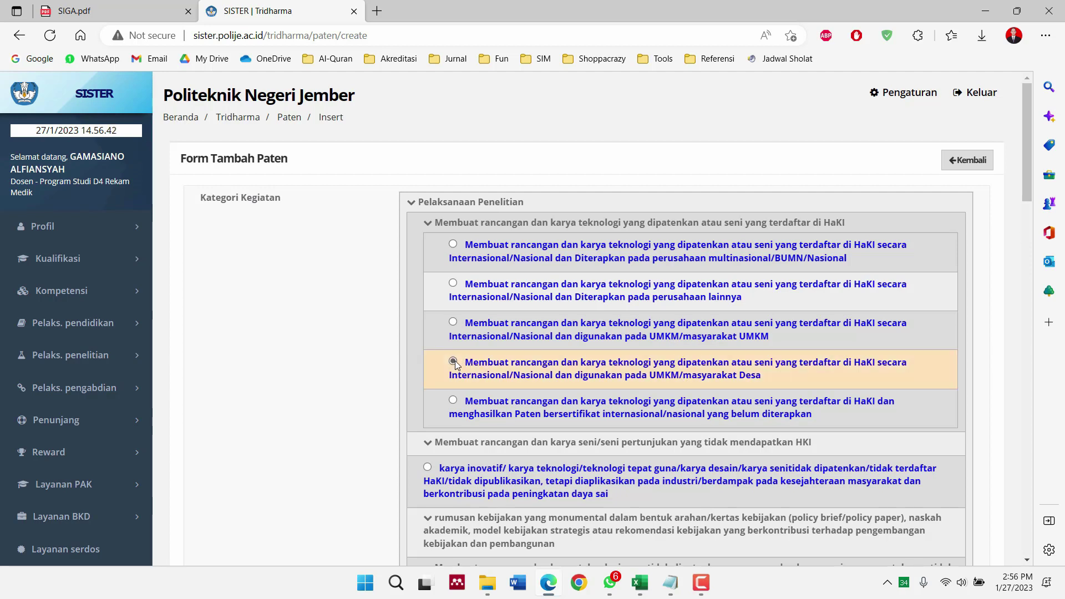
pyautogui.scroll(-7, 351, 358)
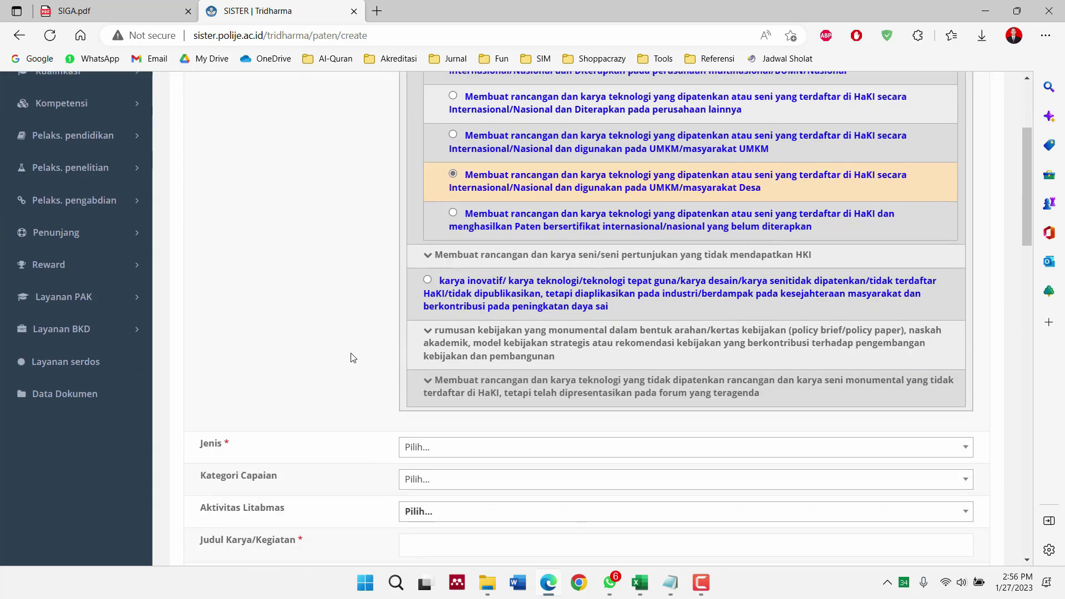
# Set Jenis to Hak cipta nasional and recheck the SIGA certificate PDF
pyautogui.click(423, 248)
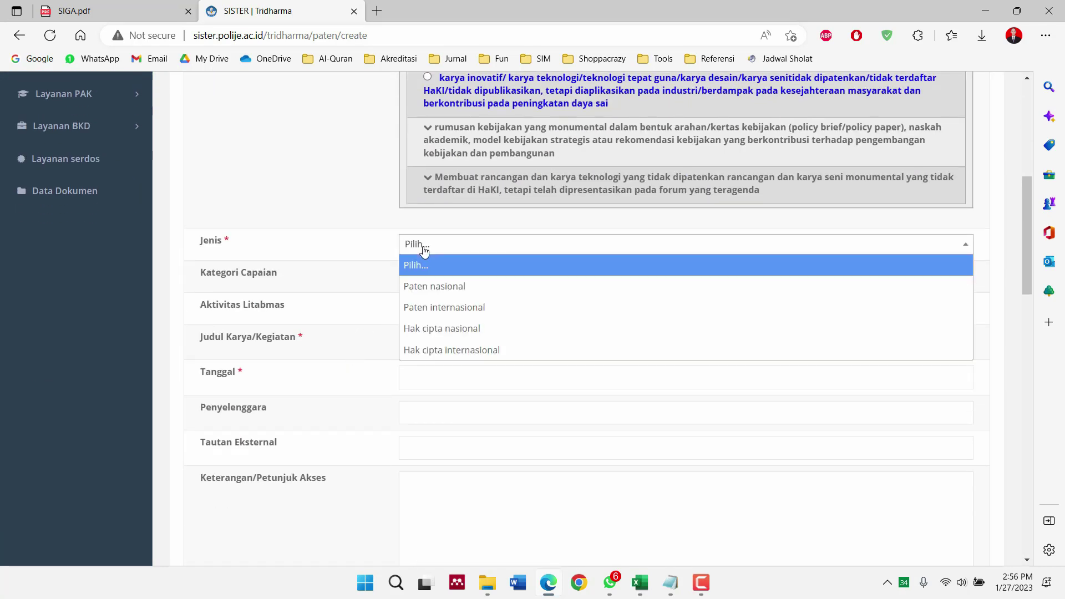
pyautogui.click(459, 331)
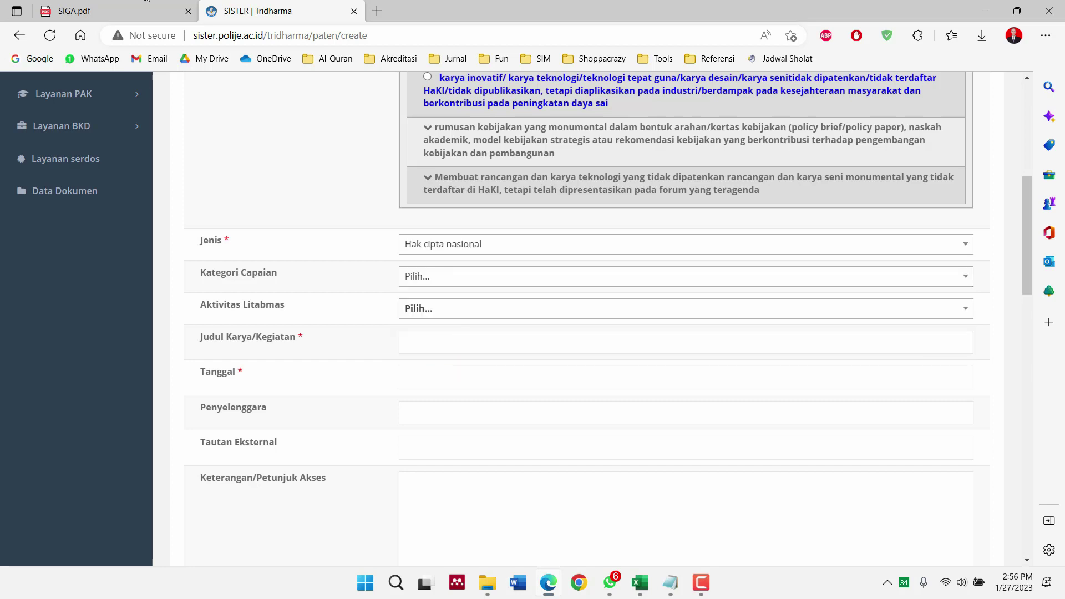
pyautogui.click(101, 9)
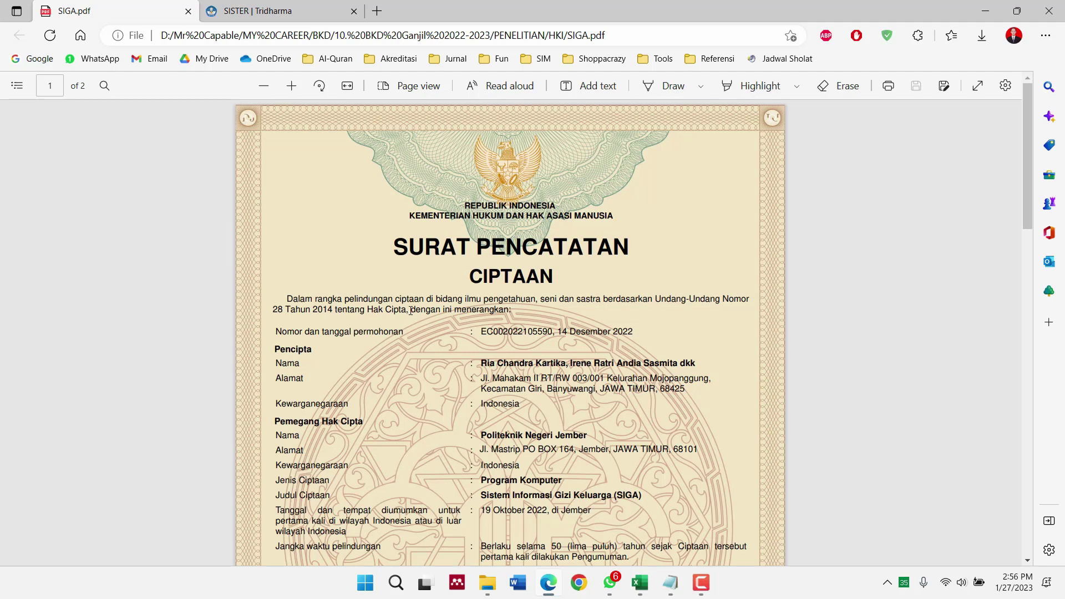
pyautogui.scroll(-1, 410, 311)
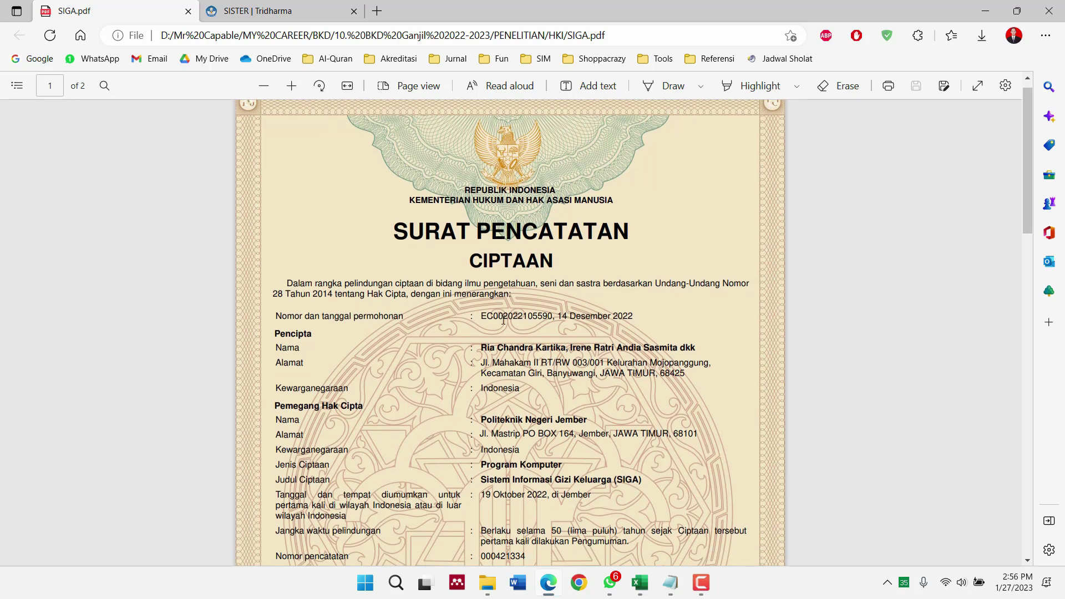
pyautogui.scroll(-3, 504, 320)
pyautogui.scroll(1, 503, 320)
pyautogui.scroll(-1, 504, 320)
pyautogui.scroll(1, 504, 320)
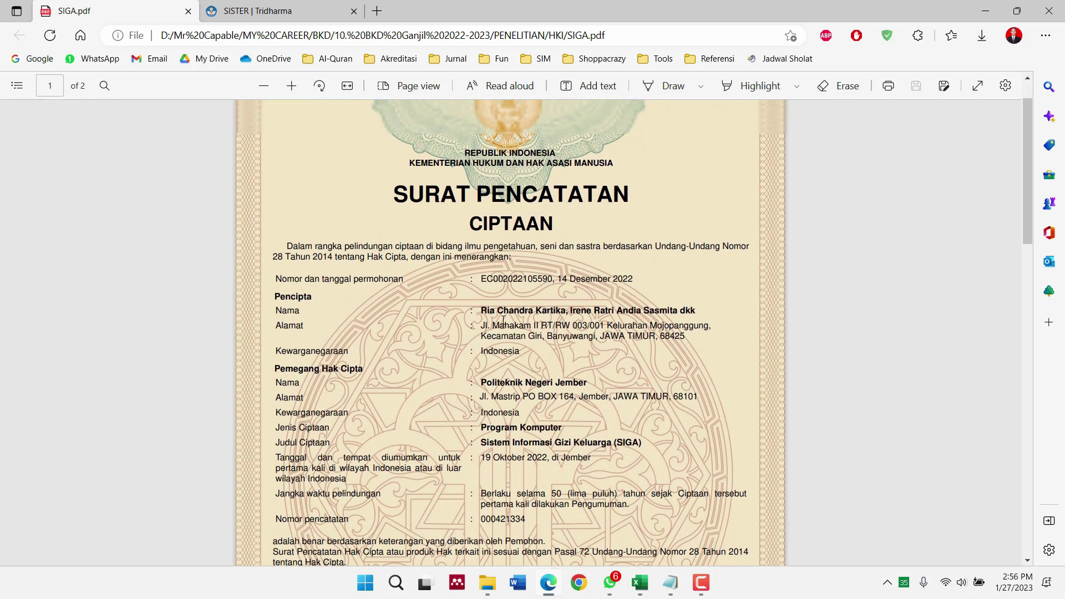
# Set Kategori Capaian to HKI, leaving Aktivitas Litabmas unchanged
pyautogui.click(256, 8)
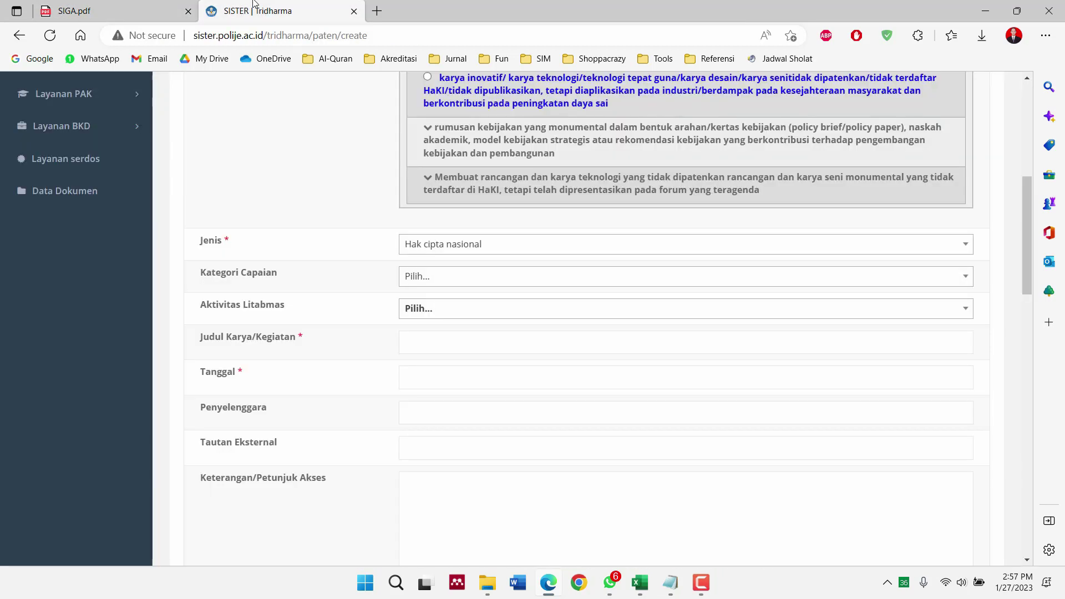
pyautogui.click(416, 275)
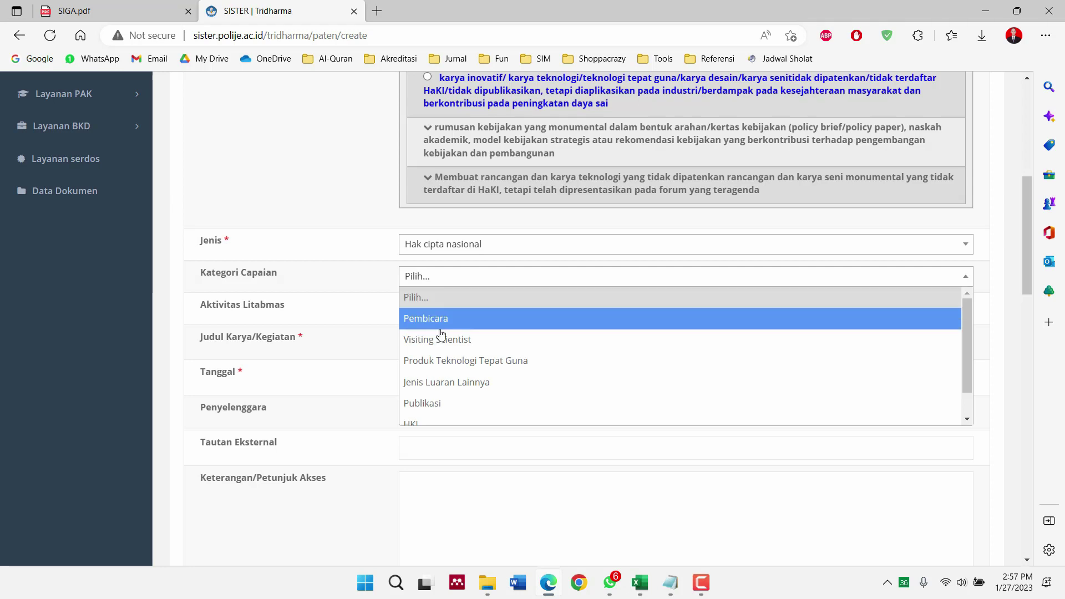
pyautogui.scroll(-1, 447, 404)
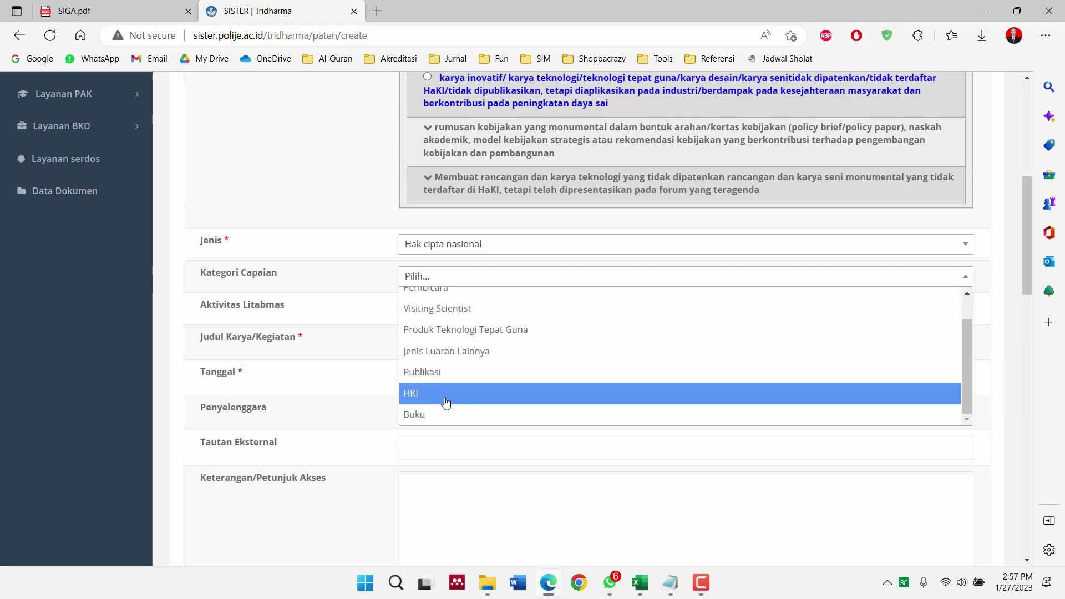
pyautogui.click(447, 394)
pyautogui.click(436, 315)
pyautogui.click(436, 316)
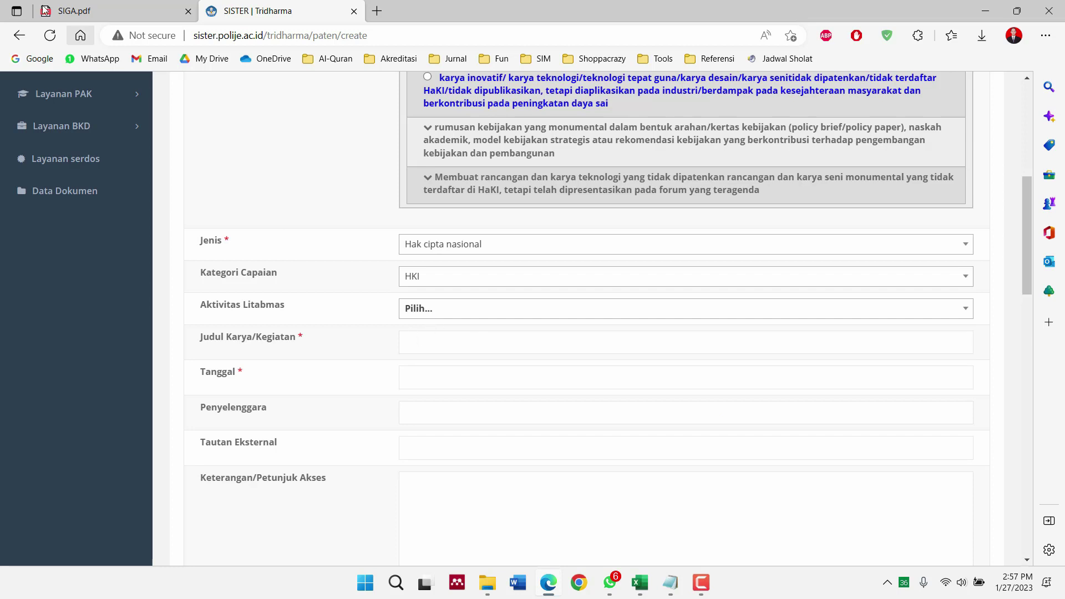
pyautogui.click(64, 5)
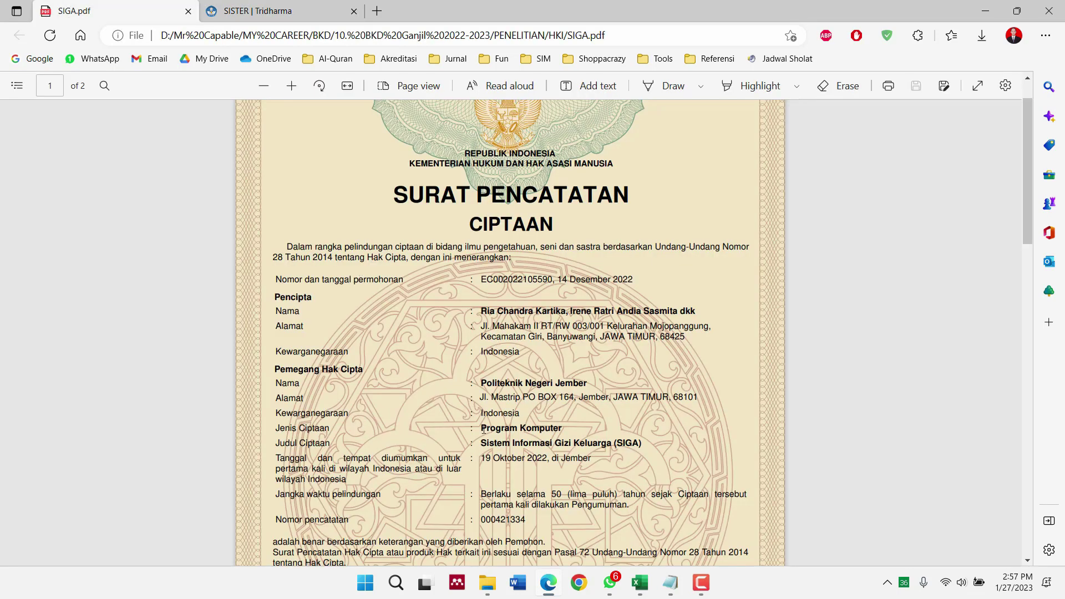
# Copy 'Sistem Informasi Gizi Keluarga (SIGA)' from the PDF into Judul Karya/Kegiatan
pyautogui.moveTo(482, 442); pyautogui.dragTo(642, 443)
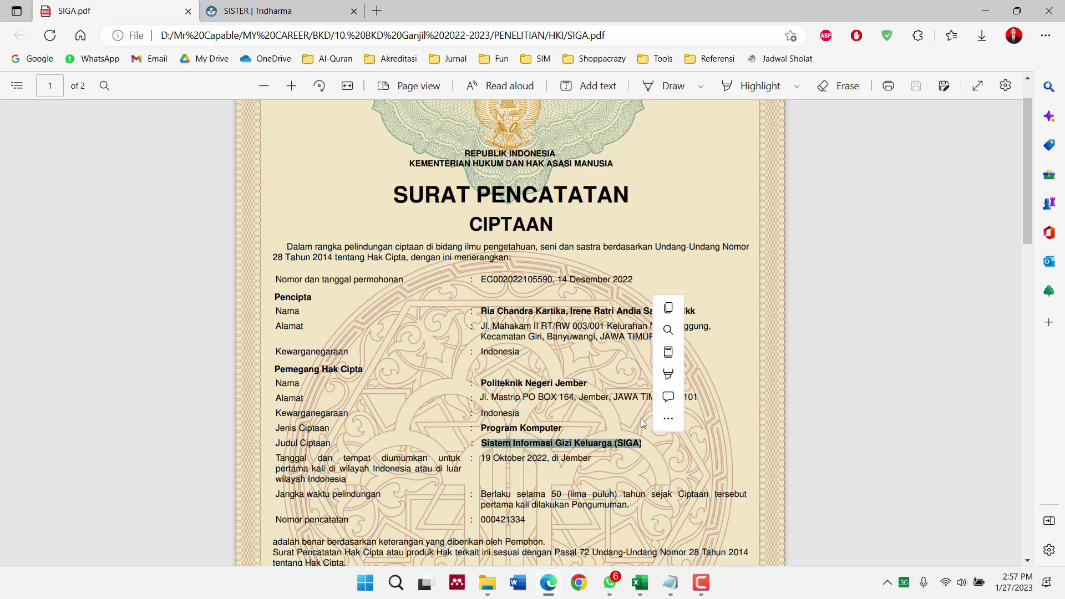
pyautogui.click(667, 308)
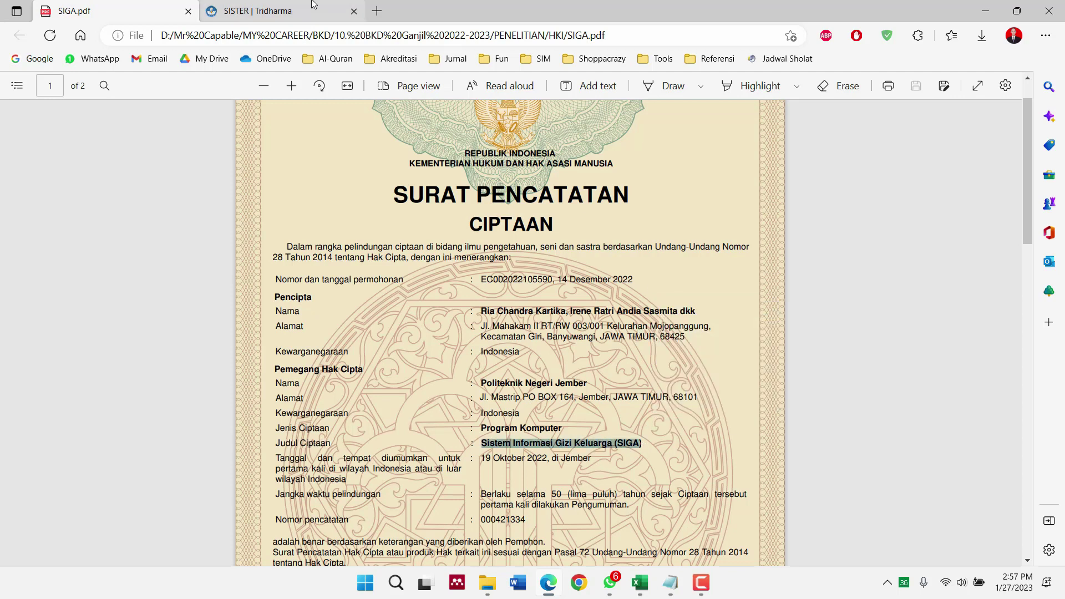
pyautogui.click(312, 5)
pyautogui.click(438, 340)
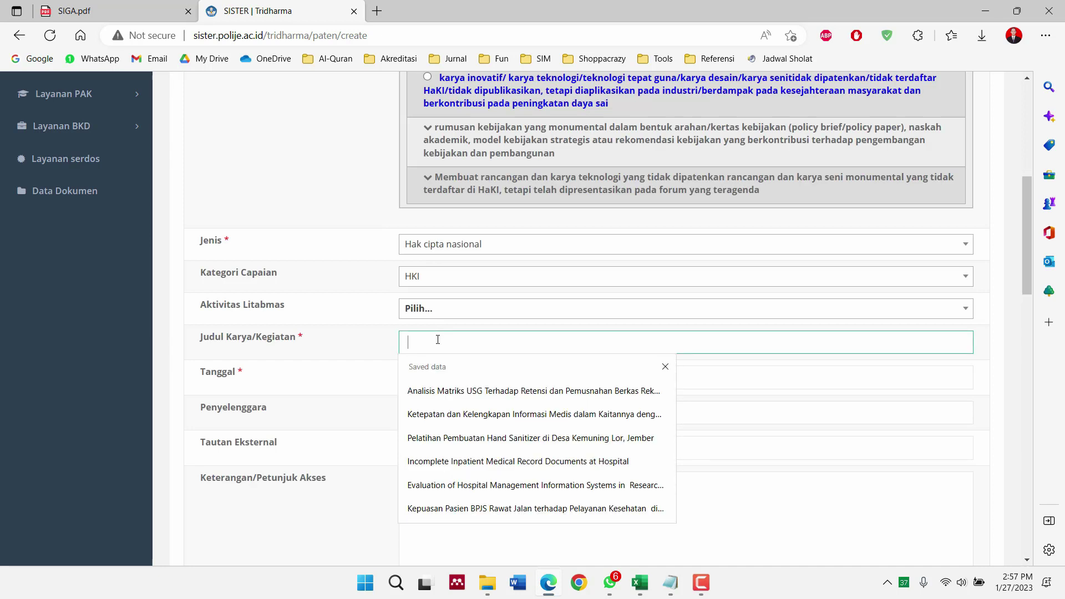
pyautogui.hotkey('ctrl', 'v')
# Recheck the certificate and move the Tanggal date picker back to October 2022
pyautogui.click(149, 5)
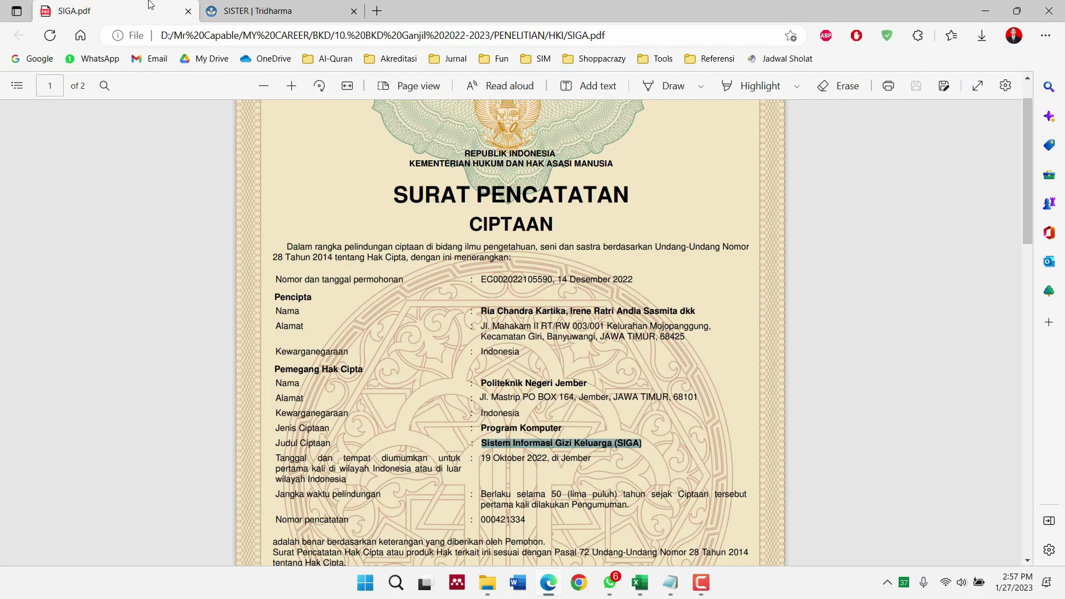
pyautogui.scroll(-2, 393, 370)
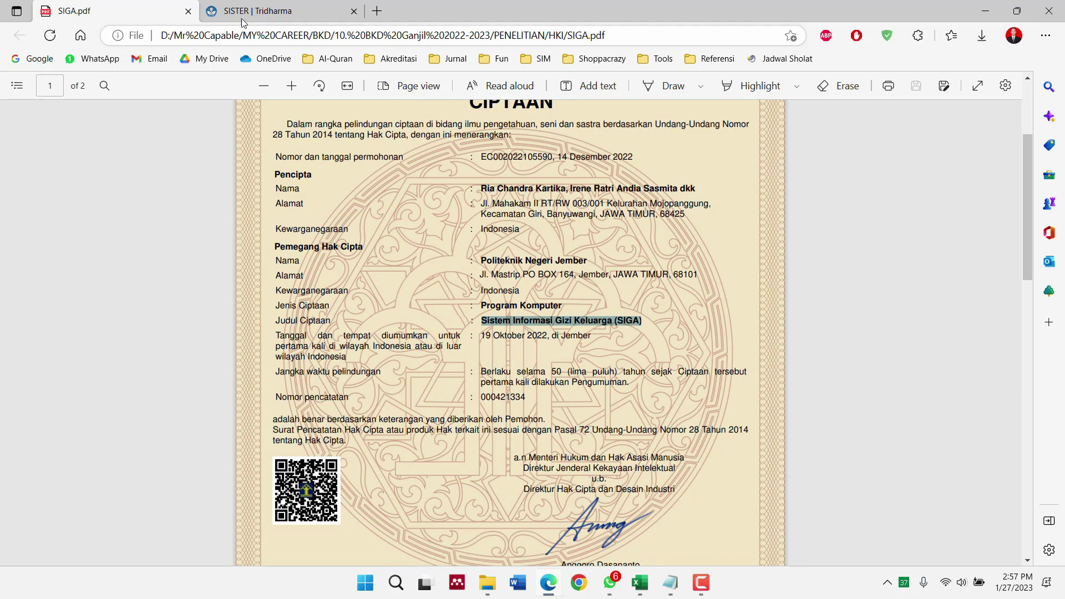
pyautogui.click(257, 10)
pyautogui.click(447, 375)
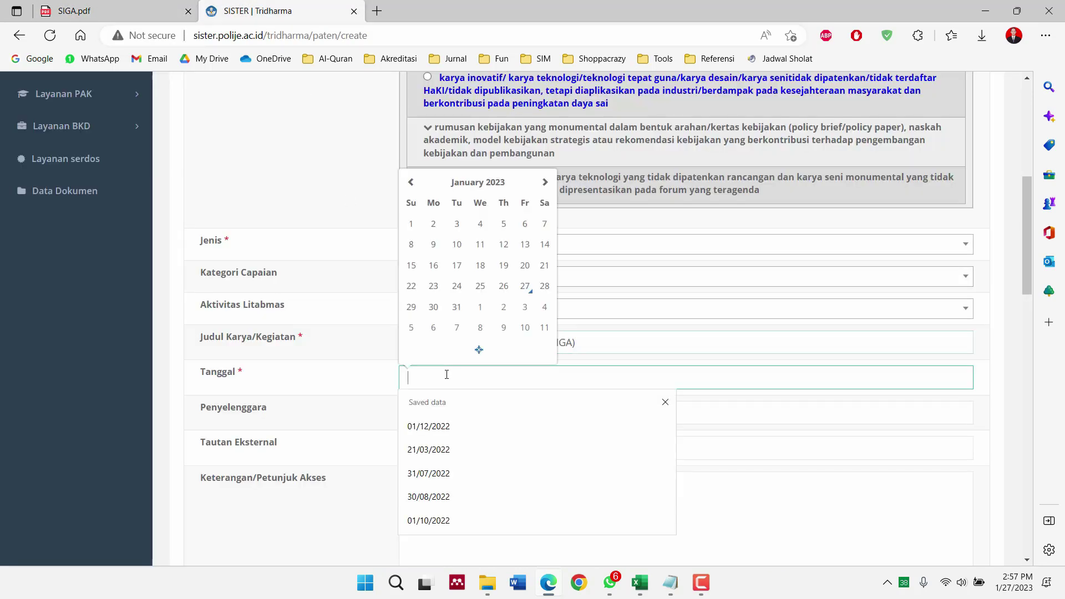
pyautogui.click(410, 185)
pyautogui.click(410, 185)
pyautogui.click(411, 185)
# Set Tanggal to 19/10/2022 and recheck the certificate PDF
pyautogui.click(481, 286)
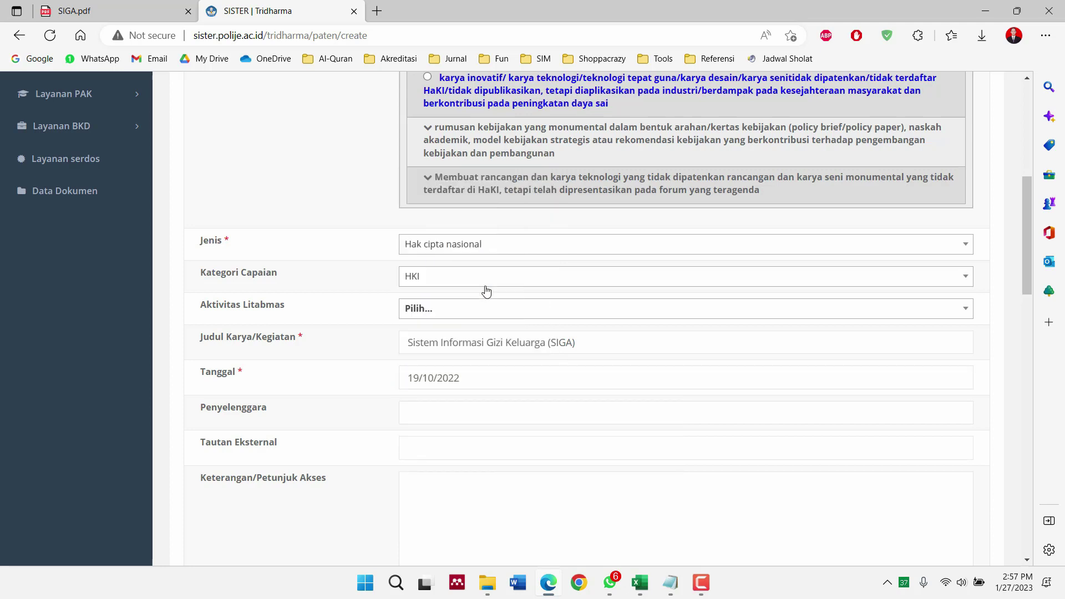
pyautogui.click(175, 7)
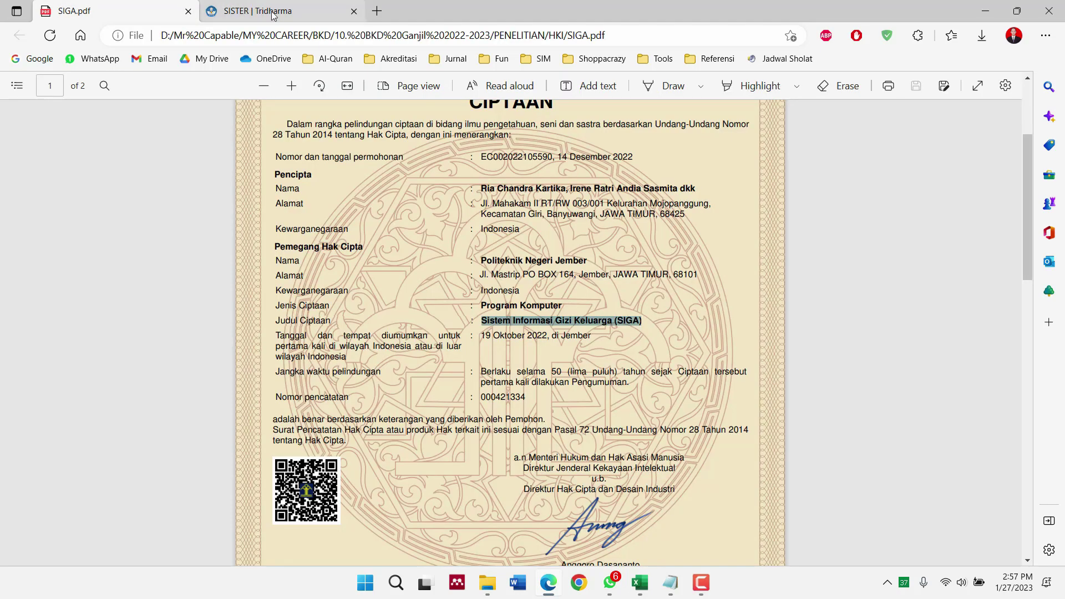
pyautogui.click(502, 360)
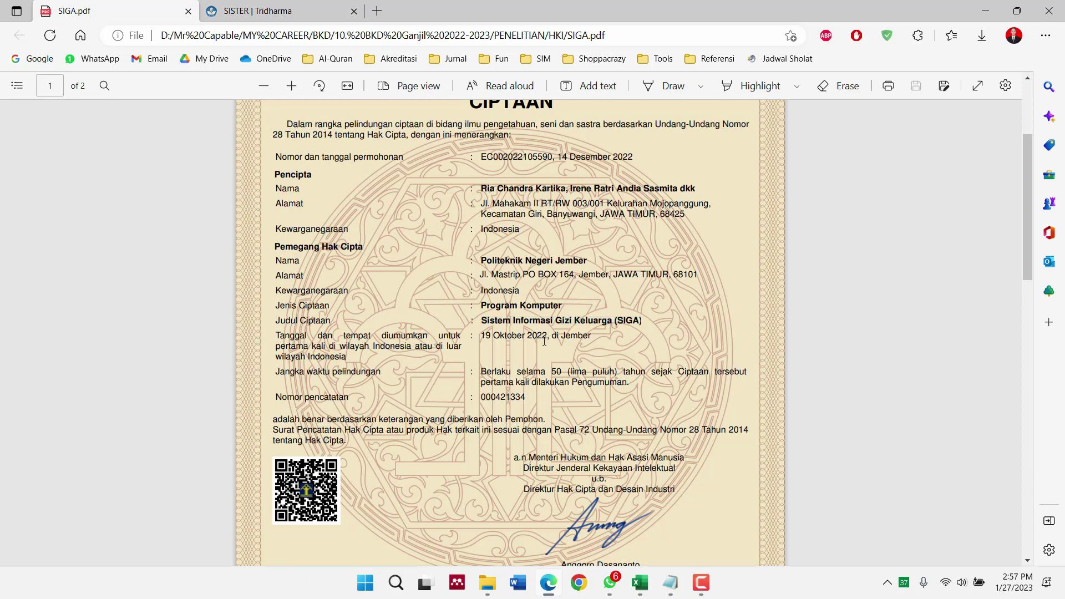
pyautogui.click(254, 12)
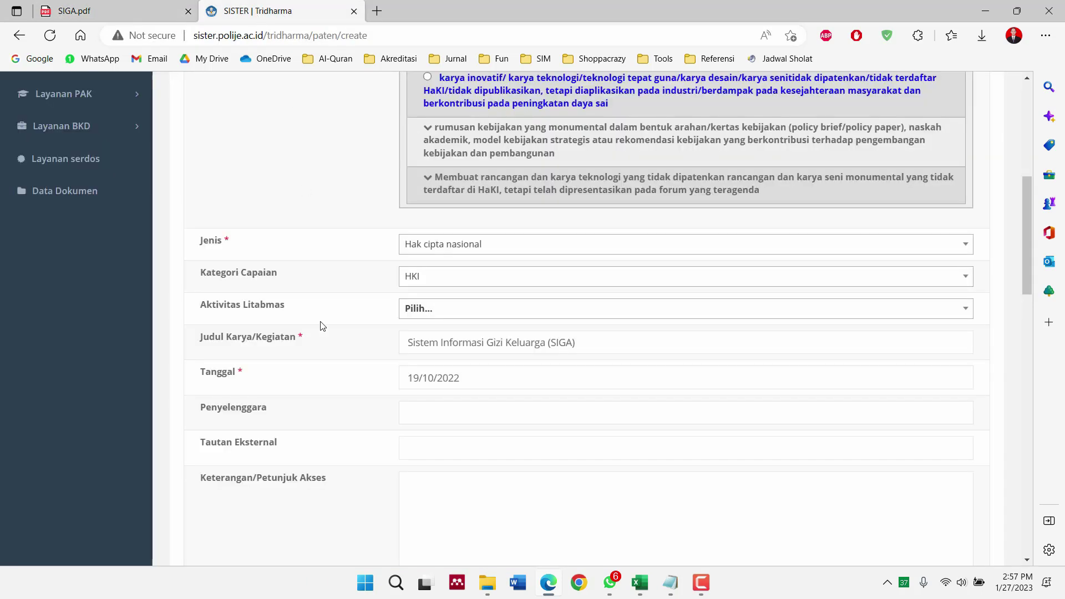
pyautogui.scroll(-2, 321, 326)
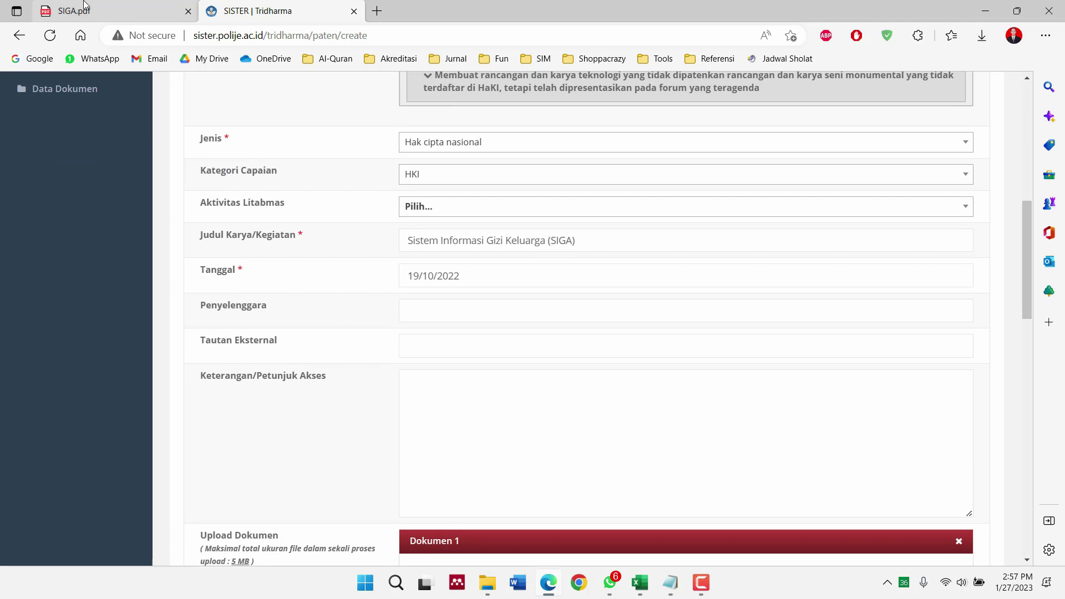
pyautogui.click(86, 8)
pyautogui.scroll(3, 375, 225)
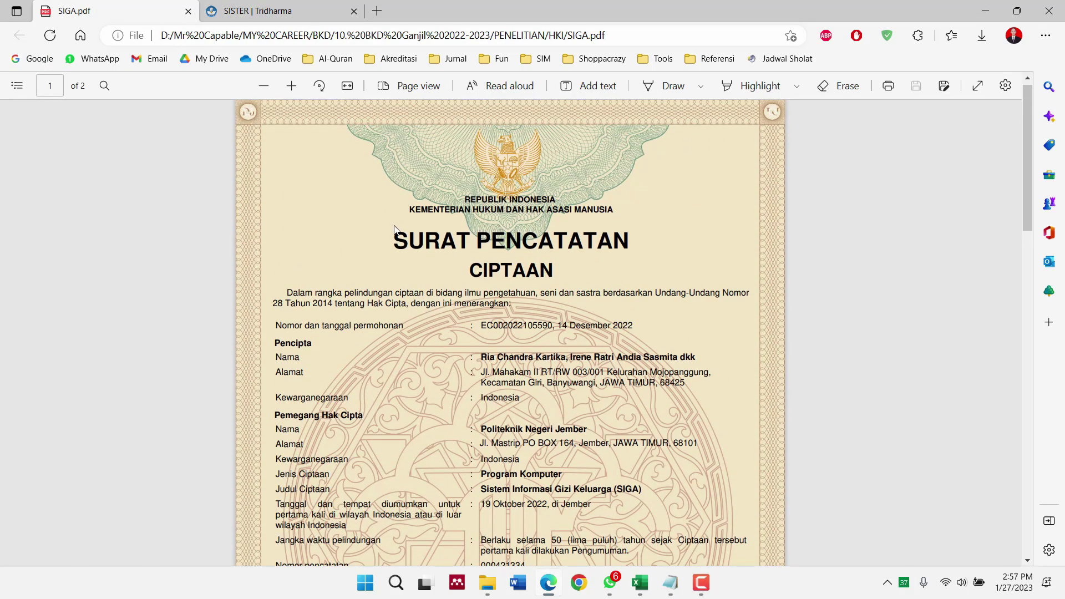
# Enter 'Kementerian Hukum dan Hak Asasi Manusia' as the Penyelenggara
pyautogui.click(319, 14)
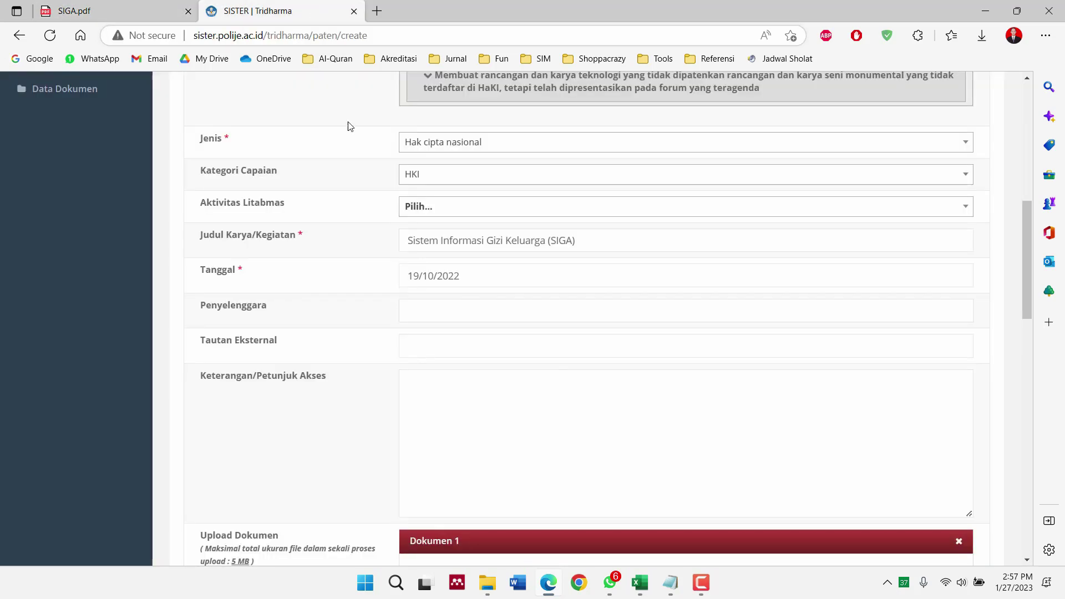
pyautogui.click(421, 313)
pyautogui.write('Ke')
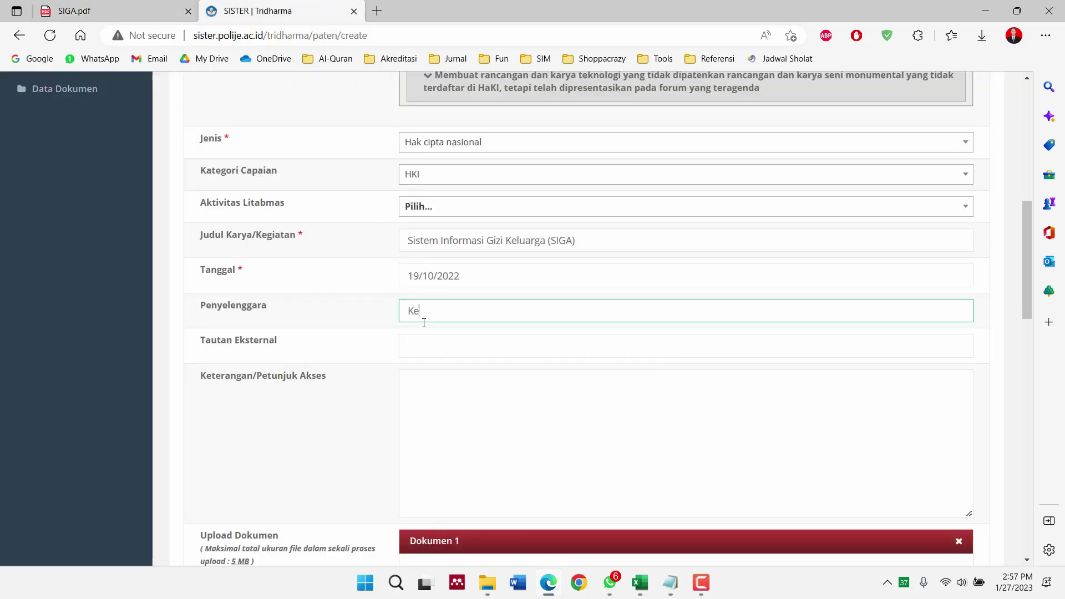
pyautogui.write('menterian Hukum dan Hak Asasi Manusia')
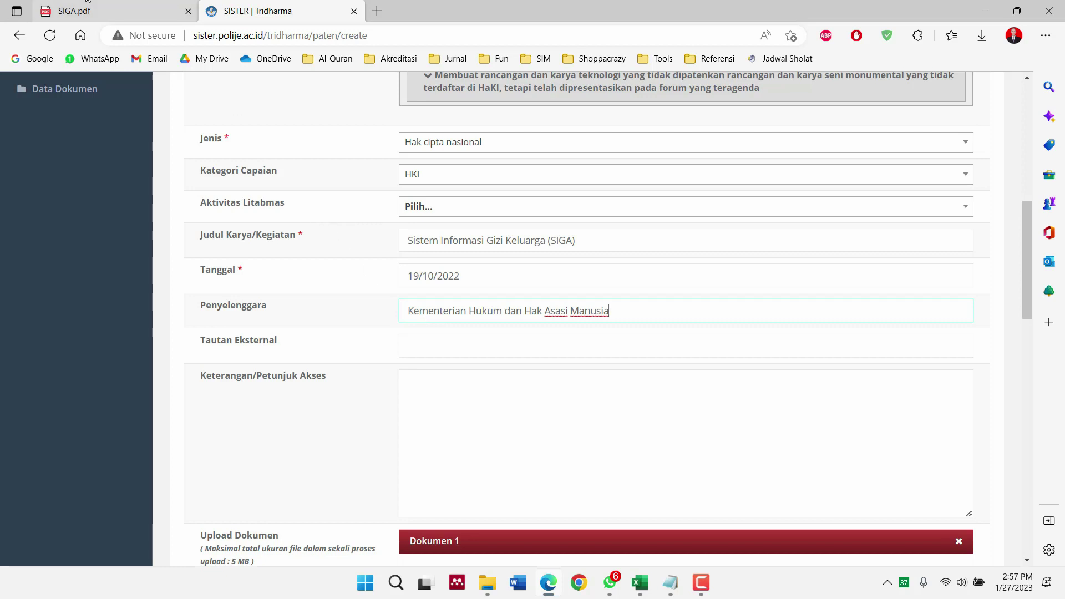
pyautogui.click(70, 6)
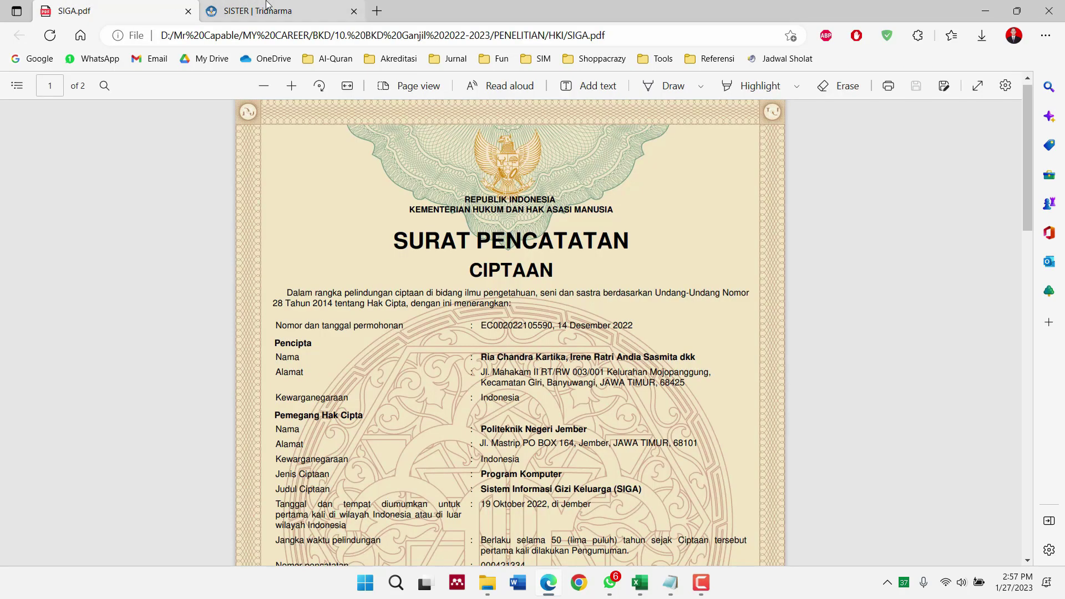
pyautogui.click(266, 6)
pyautogui.scroll(-5, 340, 324)
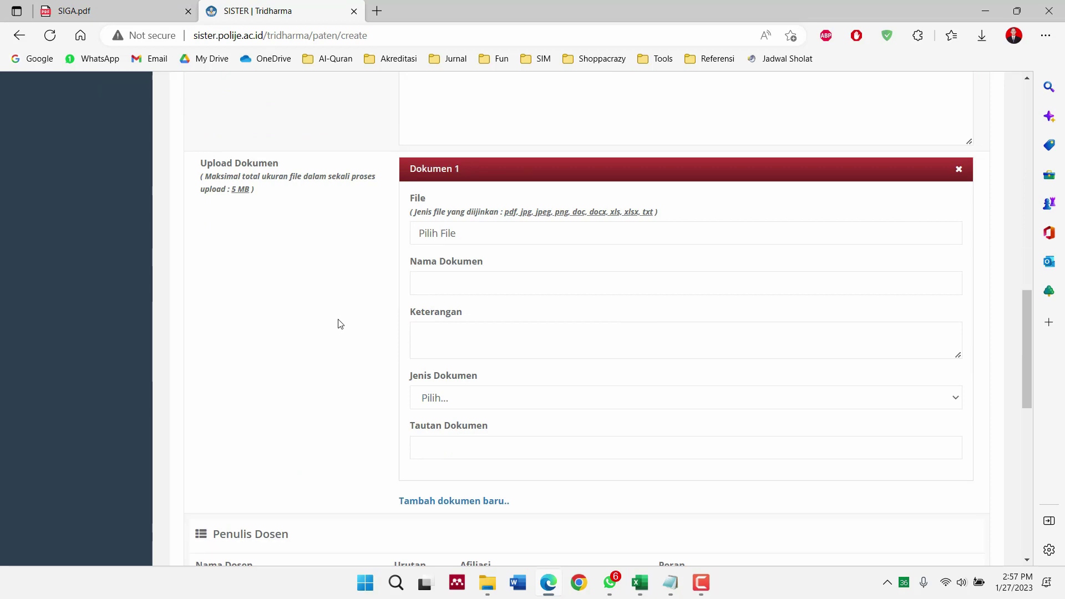
# Attach SIGA.pdf from Career > BKD > 10. BKD Ganjil 2022-2023 > PENELITIAN > HKI as Dokumen 1
pyautogui.click(431, 235)
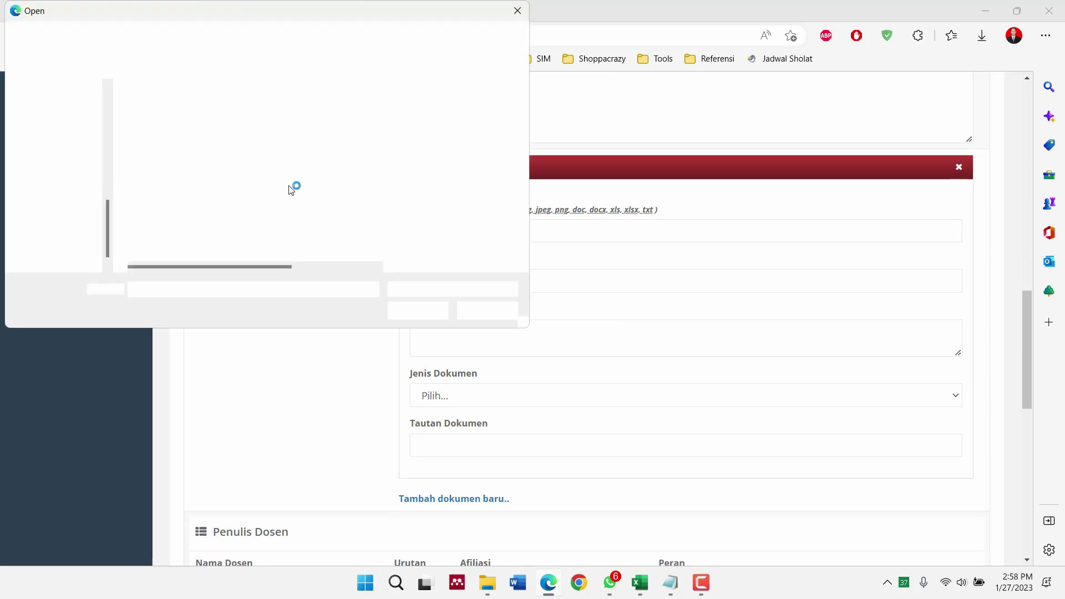
pyautogui.click(67, 114)
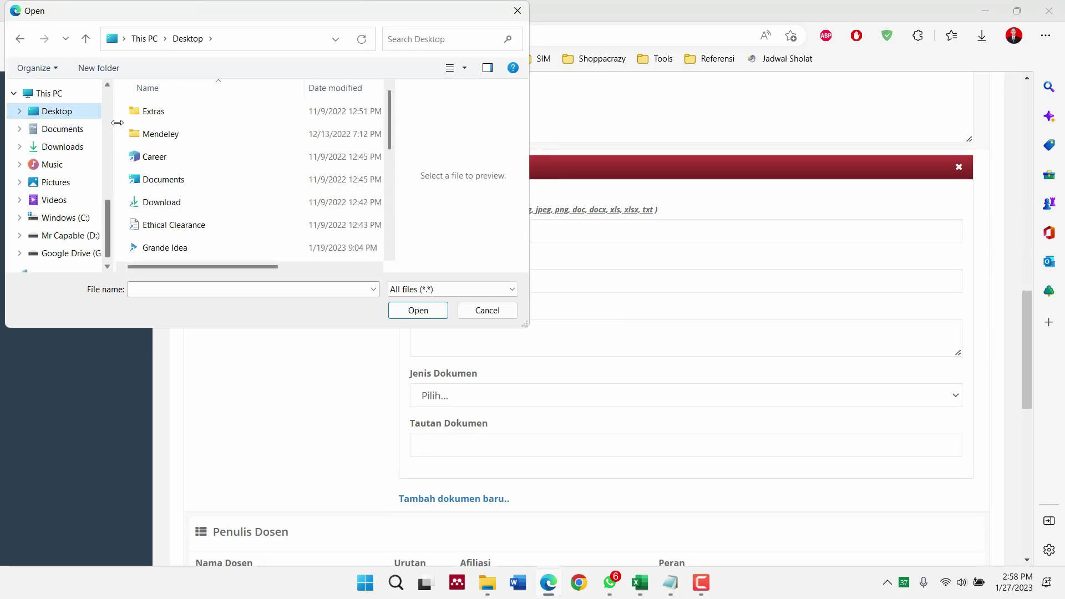
pyautogui.doubleClick(175, 152)
pyautogui.click(175, 113)
pyautogui.doubleClick(175, 111)
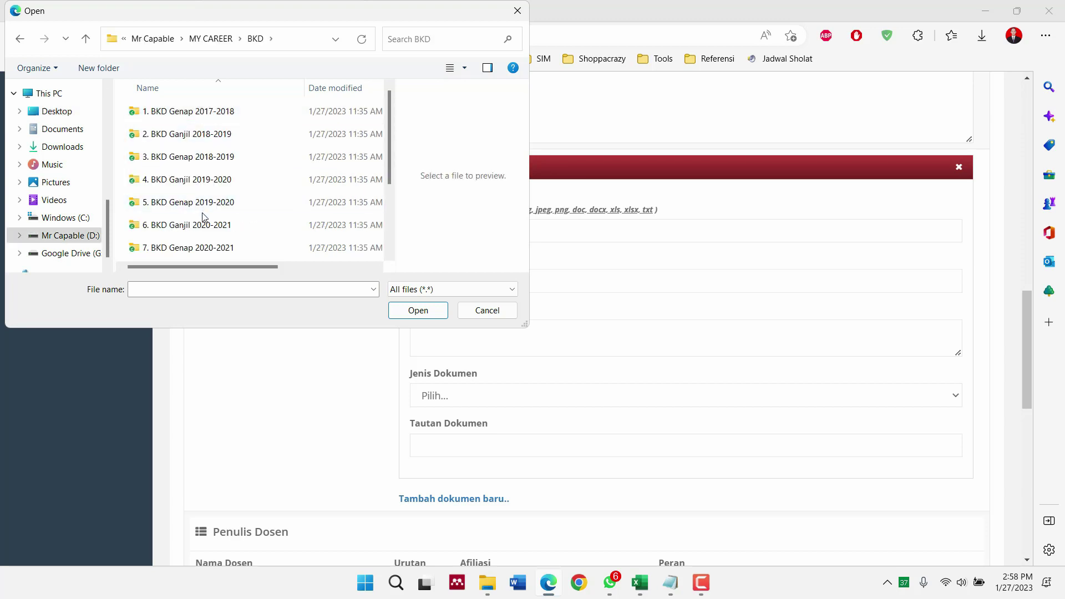
pyautogui.scroll(-1, 203, 217)
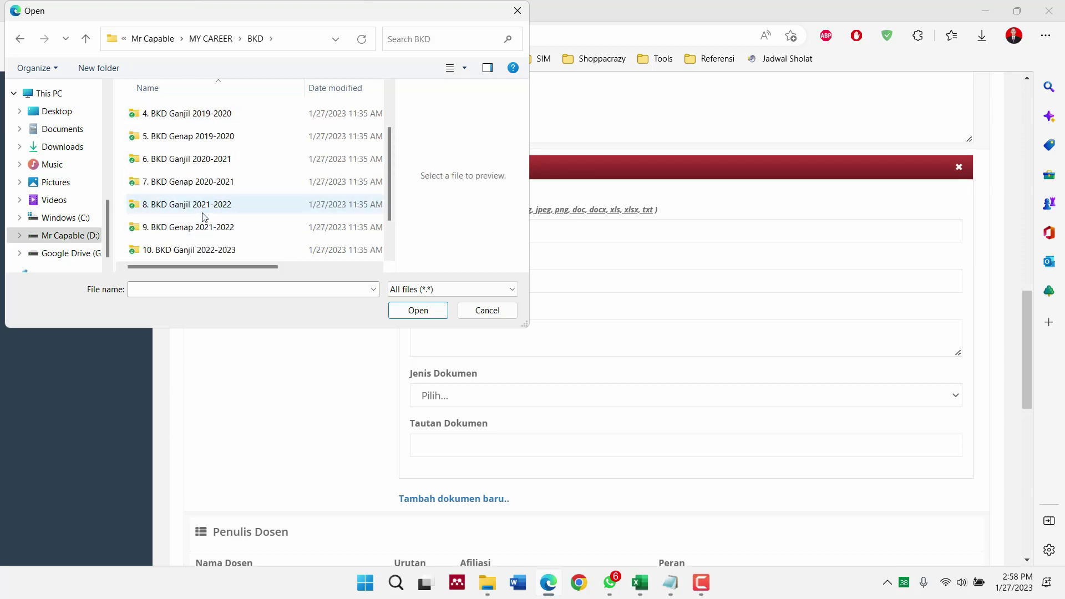
pyautogui.doubleClick(207, 248)
pyautogui.doubleClick(202, 136)
pyautogui.doubleClick(198, 155)
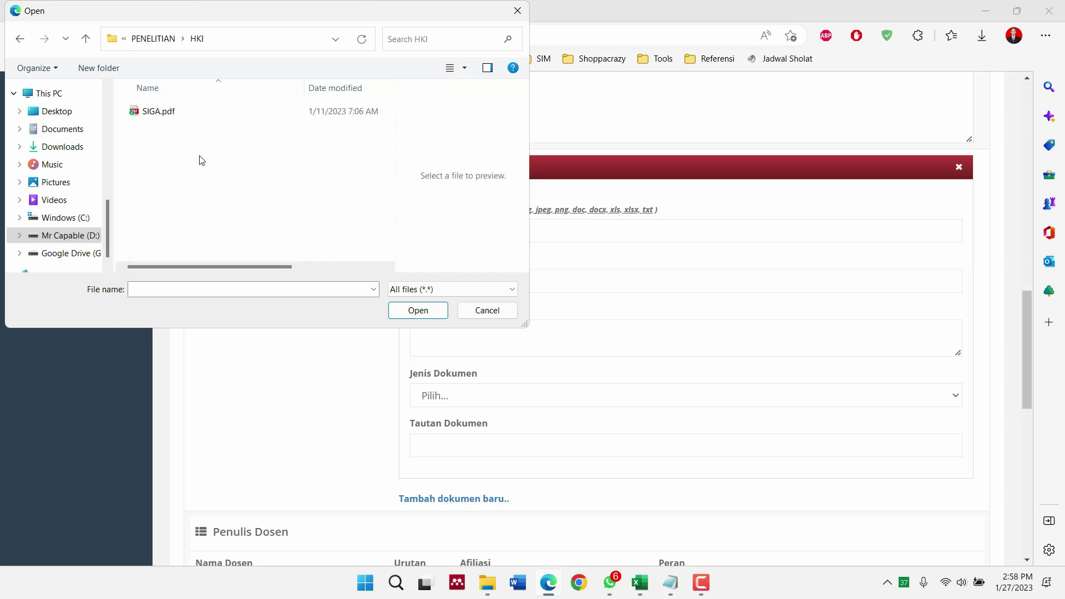
pyautogui.click(198, 113)
pyautogui.click(407, 309)
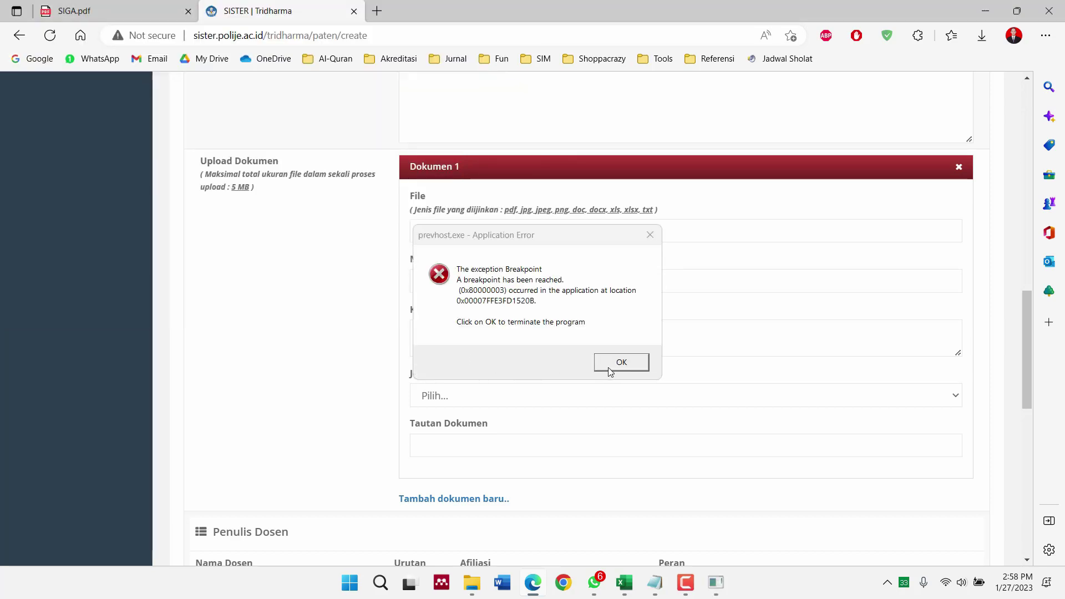
pyautogui.click(608, 368)
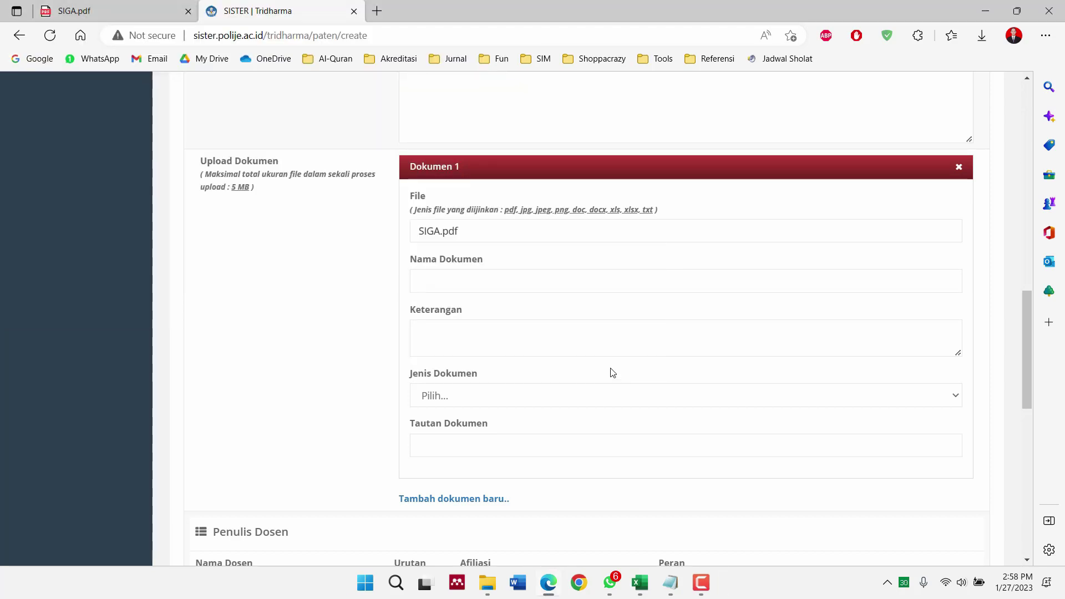
# Enter 'Sistem Informasi Keluarga (SIGA)' as Dokumen 1's Nama Dokumen
pyautogui.click(472, 274)
pyautogui.write('Siste')
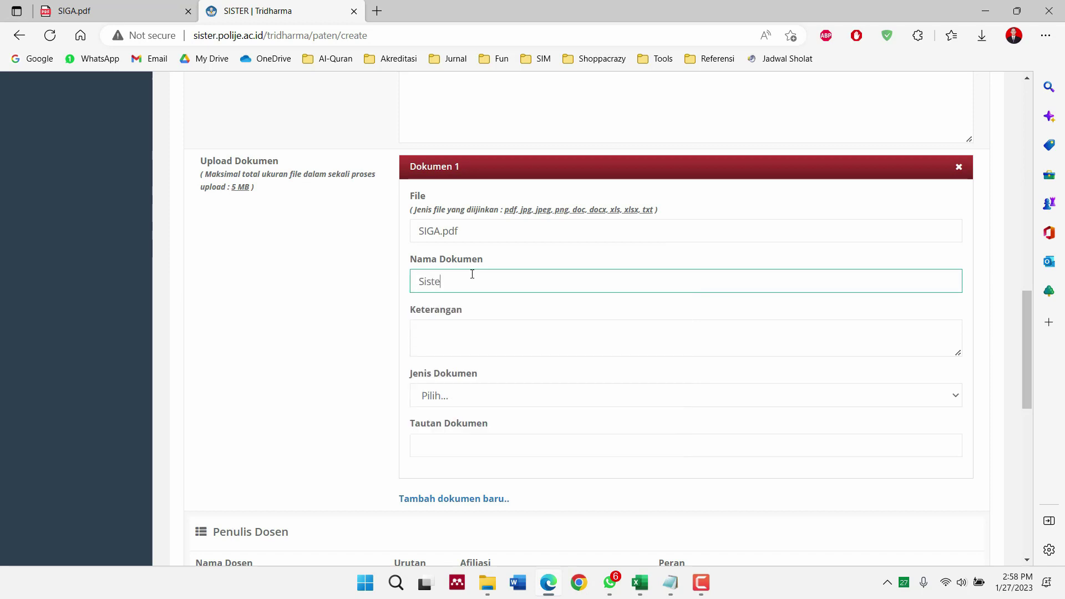
pyautogui.write('m Informasi Keluarga')
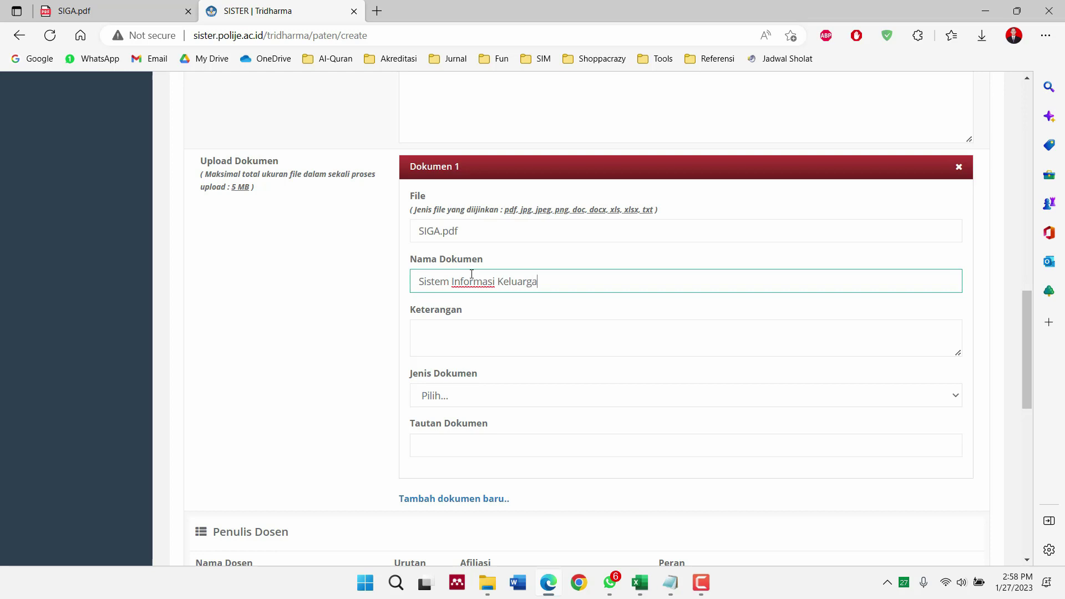
pyautogui.hotkey('ctrl', 'shift', 'Left')
pyautogui.hotkey('ctrl', 'shift', 'Left')
pyautogui.hotkey('ctrl', 'shift', 'Left')
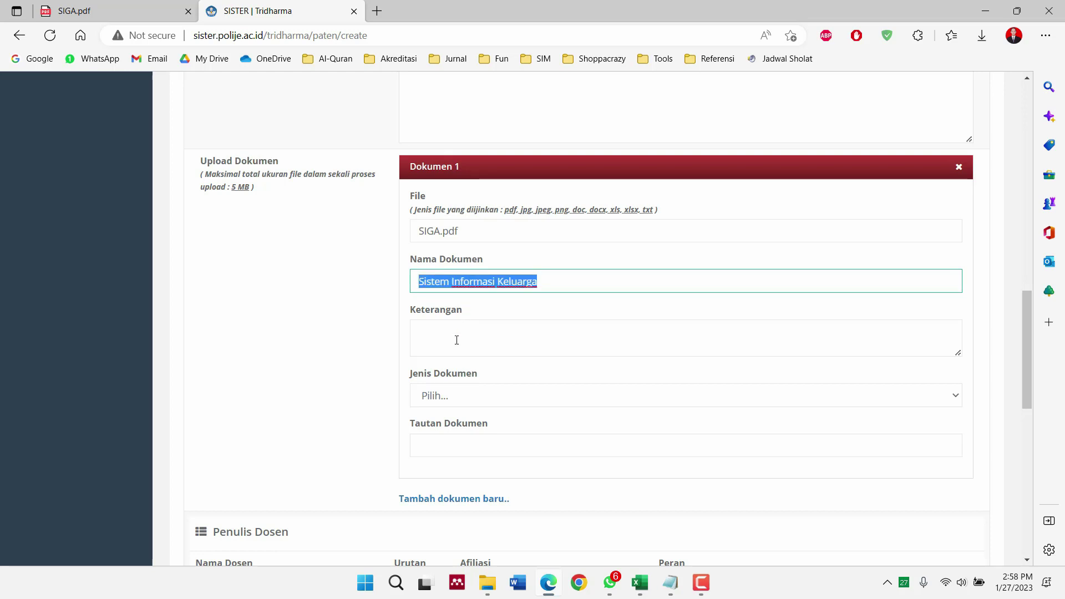
pyautogui.click(457, 326)
pyautogui.click(570, 283)
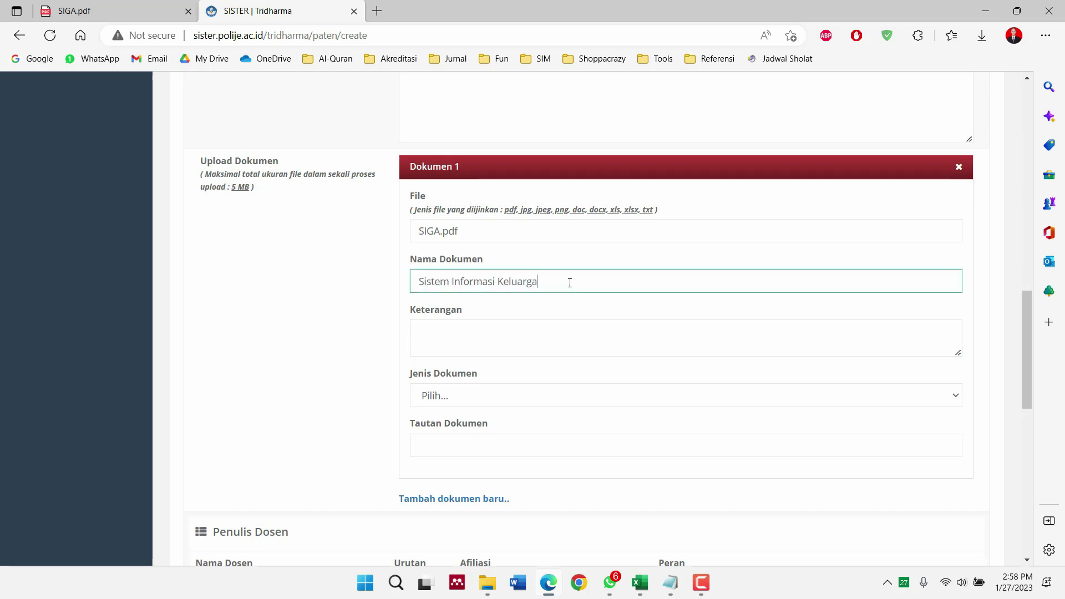
pyautogui.write('(SIGA')
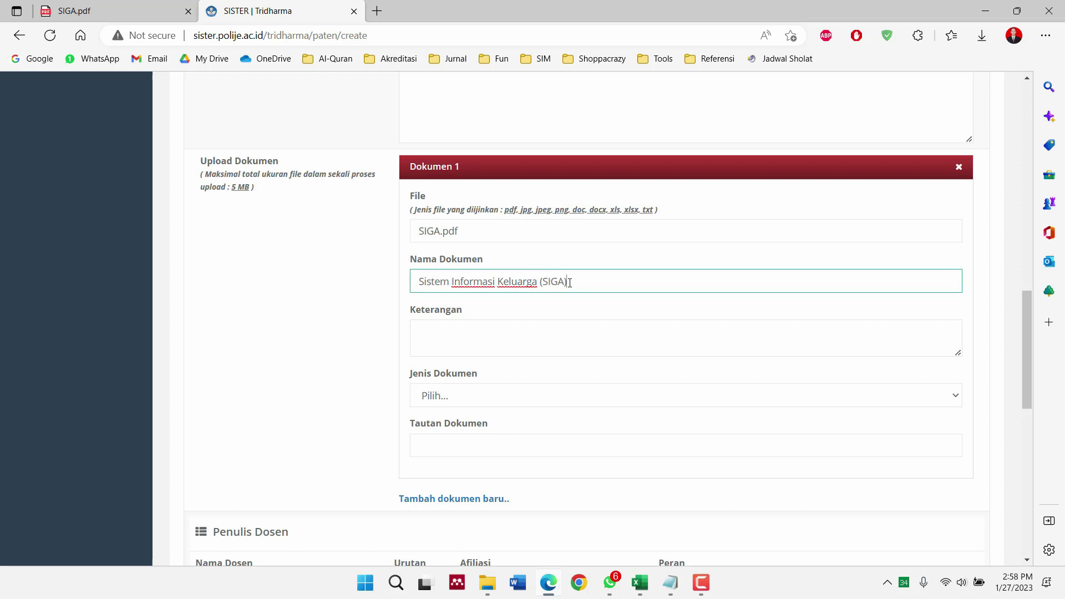
# Copy the same name into the Keterangan description field
pyautogui.click(530, 337)
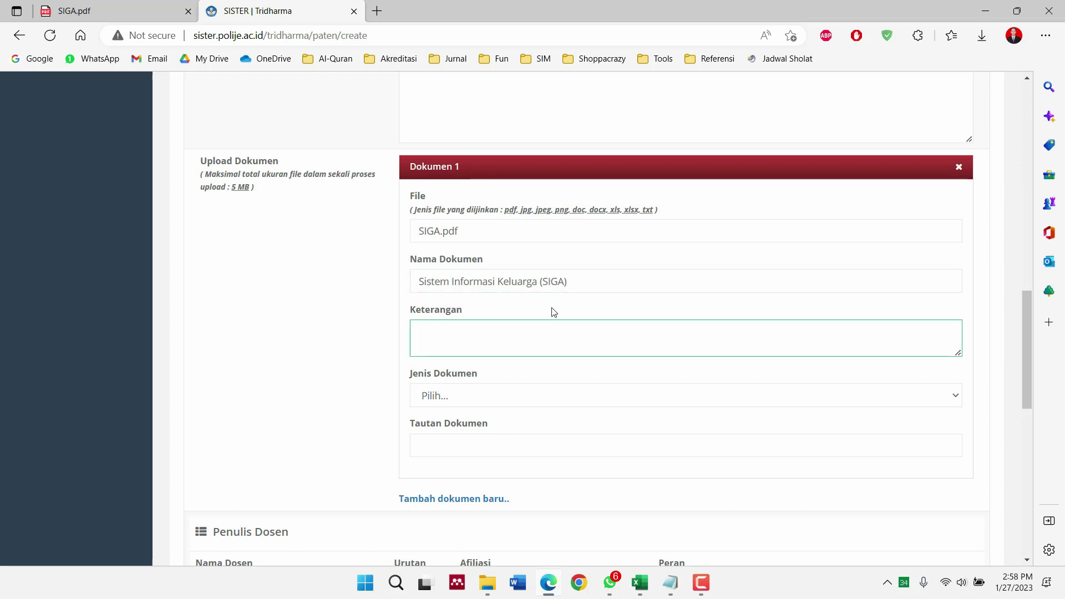
pyautogui.tripleClick(571, 284)
pyautogui.hotkey('ctrl', 'c')
pyautogui.click(538, 331)
pyautogui.hotkey('ctrl', 'v')
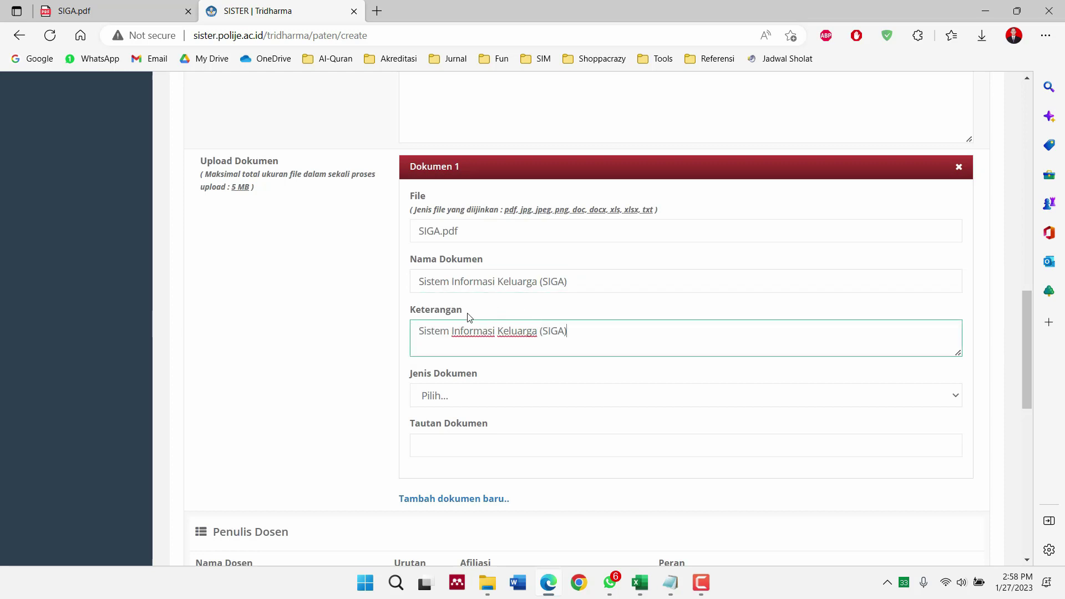
pyautogui.click(463, 395)
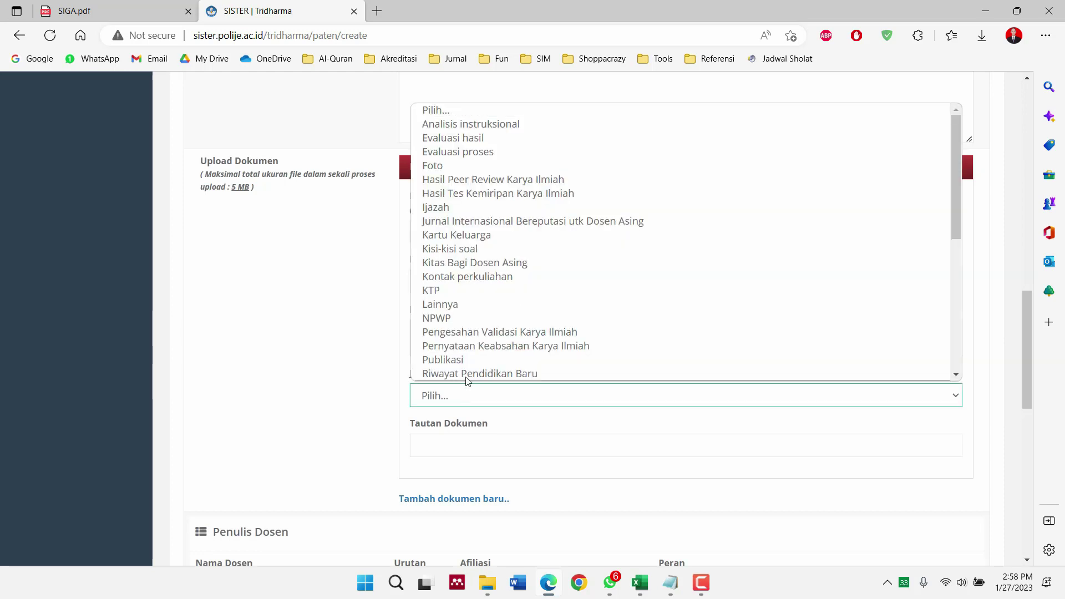
# Choose Lainnya as Dokumen 1's Jenis Dokumen
pyautogui.scroll(-5, 488, 308)
pyautogui.scroll(-1, 490, 312)
pyautogui.scroll(4, 490, 313)
pyautogui.scroll(4, 490, 312)
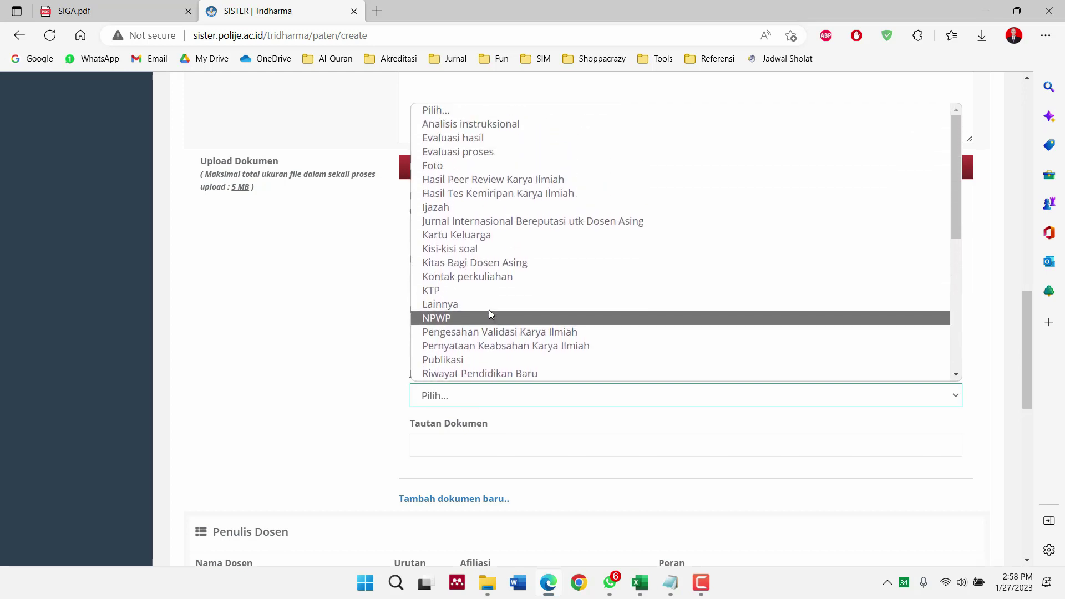
pyautogui.scroll(-1, 491, 314)
pyautogui.scroll(1, 490, 314)
pyautogui.scroll(-3, 490, 314)
pyautogui.scroll(-3, 491, 314)
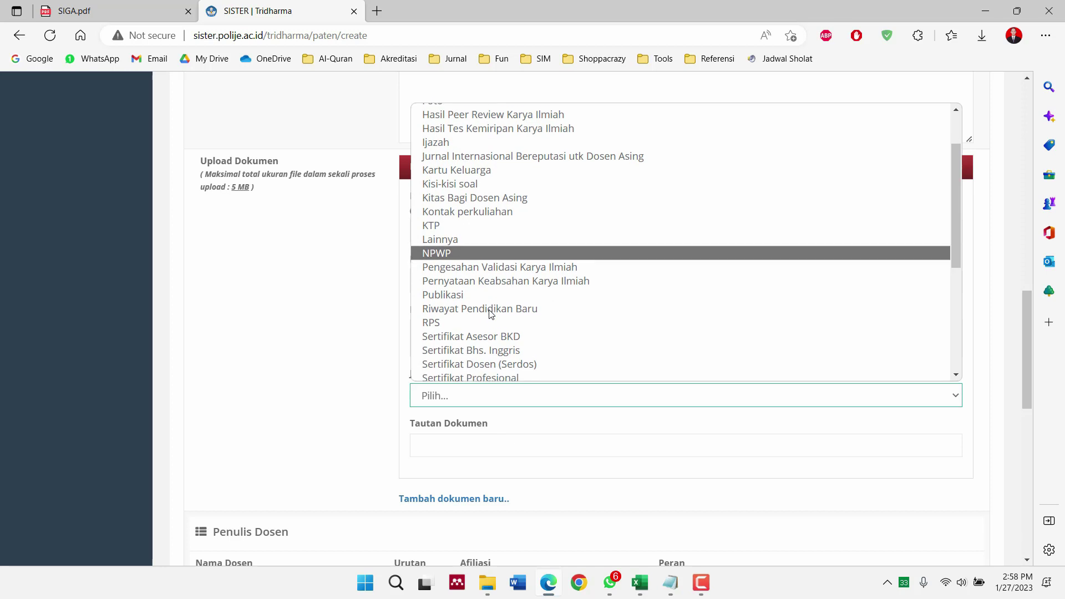
pyautogui.scroll(-5, 491, 314)
pyautogui.scroll(-2, 491, 314)
pyautogui.scroll(5, 488, 310)
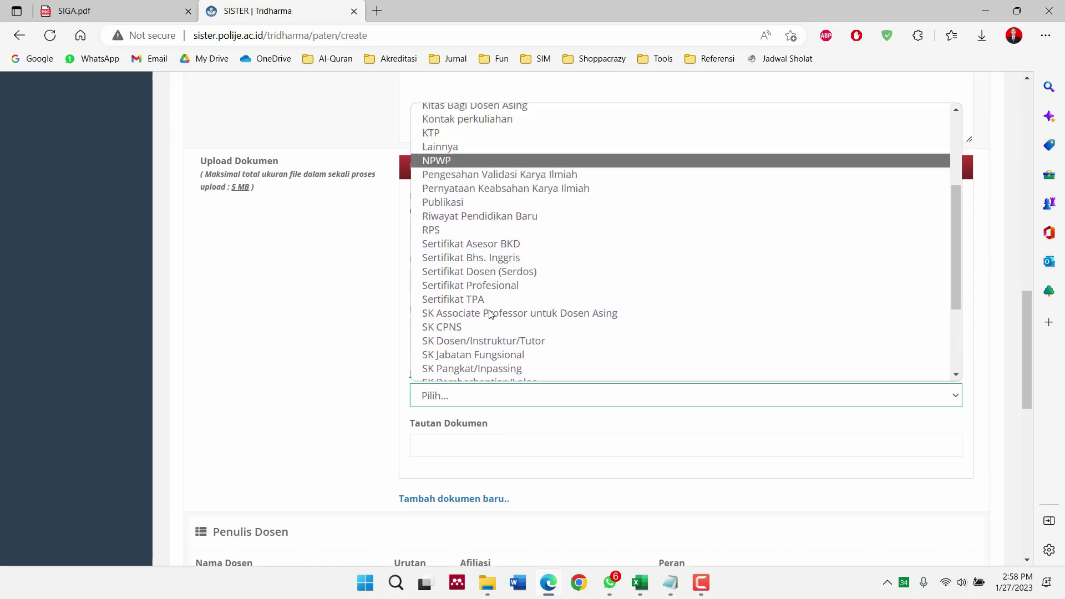
pyautogui.click(481, 147)
# Scroll to the Penulis Dosen section and view the SIGA.pdf creators list
pyautogui.scroll(-4, 380, 397)
pyautogui.scroll(-2, 380, 398)
pyautogui.click(90, 3)
pyautogui.scroll(-10, 304, 281)
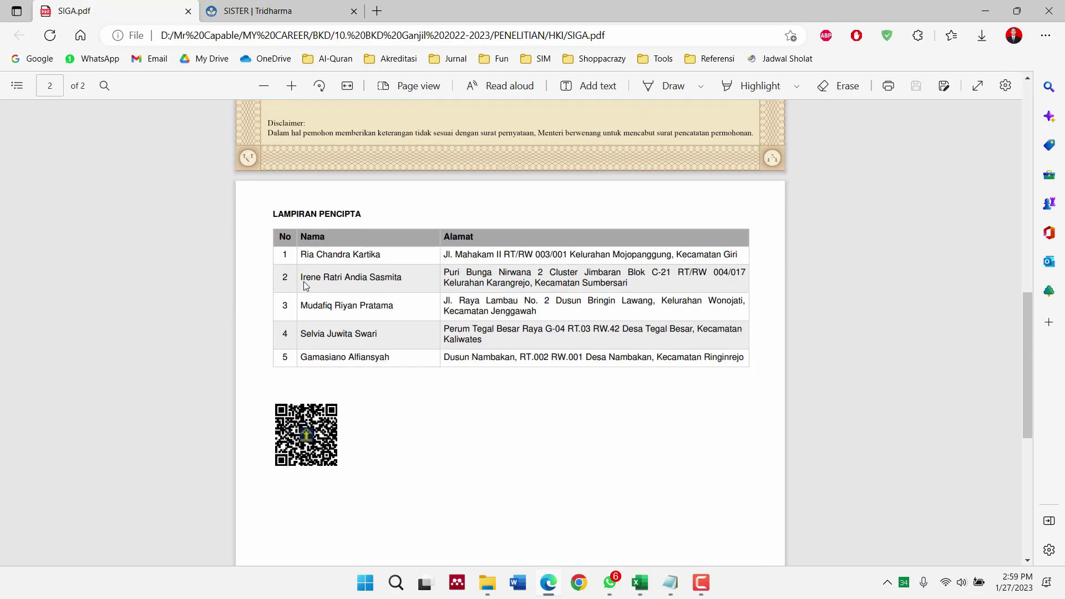
# Fill the first lecturer row: Urutan 5, Afiliasi Politeknik Negeri Jember, Peran Penemu/Inventor
pyautogui.click(258, 11)
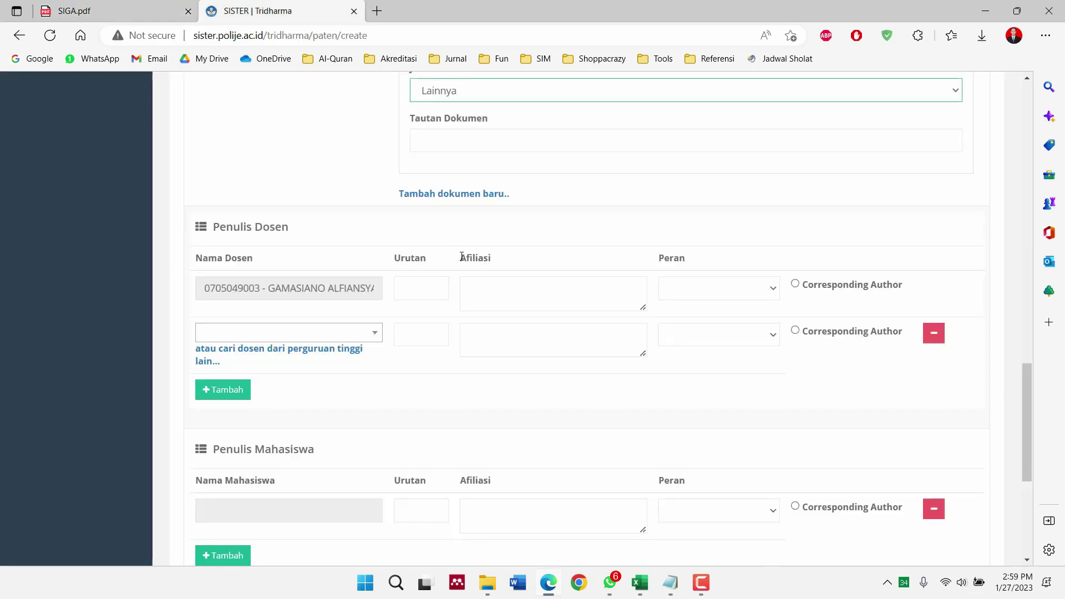
pyautogui.click(429, 283)
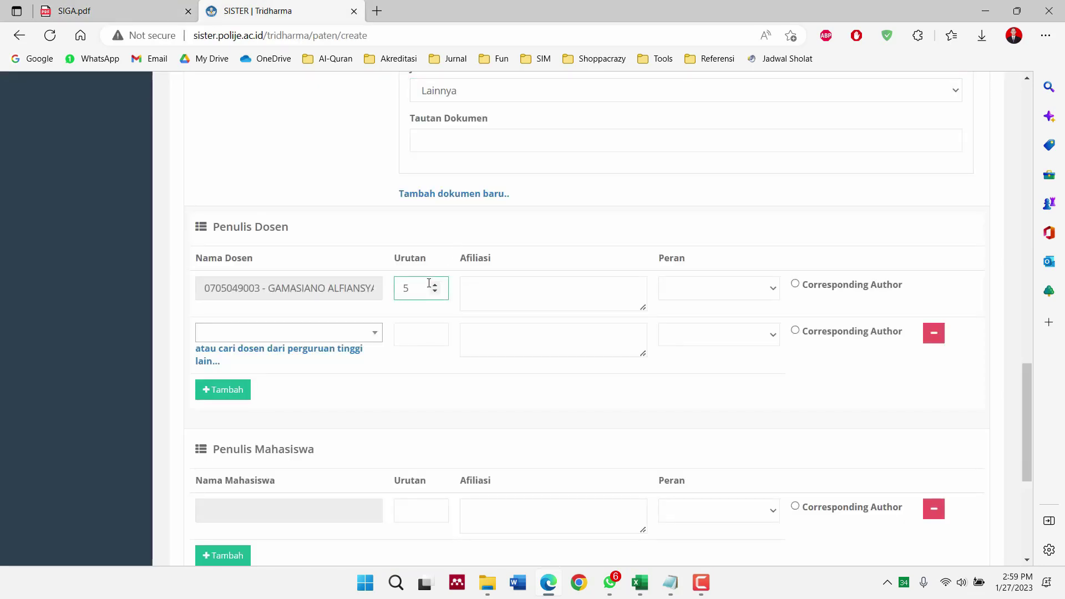
pyautogui.click(484, 286)
pyautogui.write('Politeknik N')
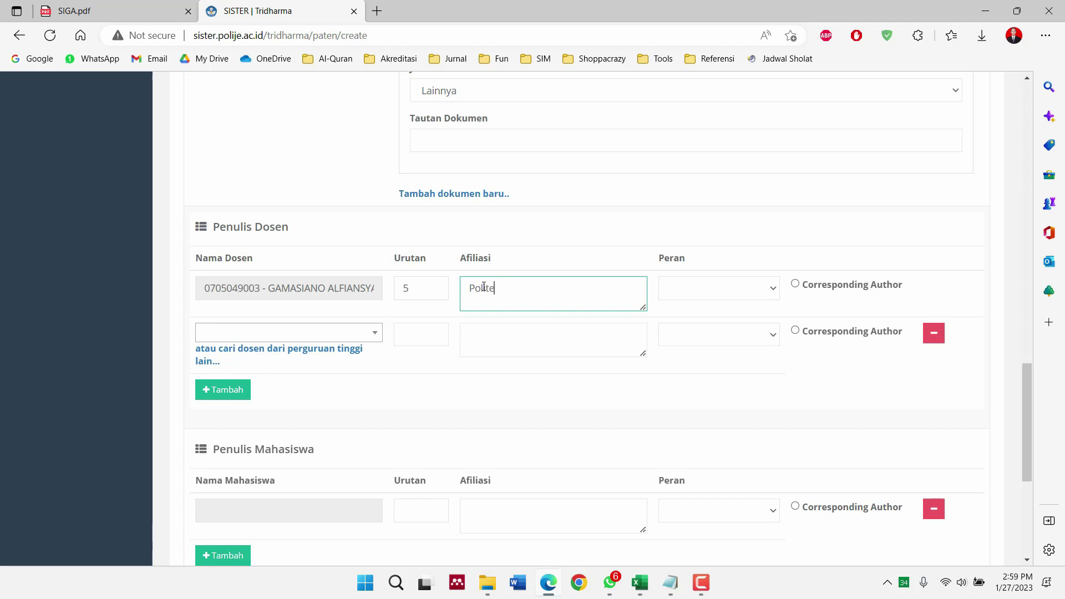
pyautogui.write('egeri Jember')
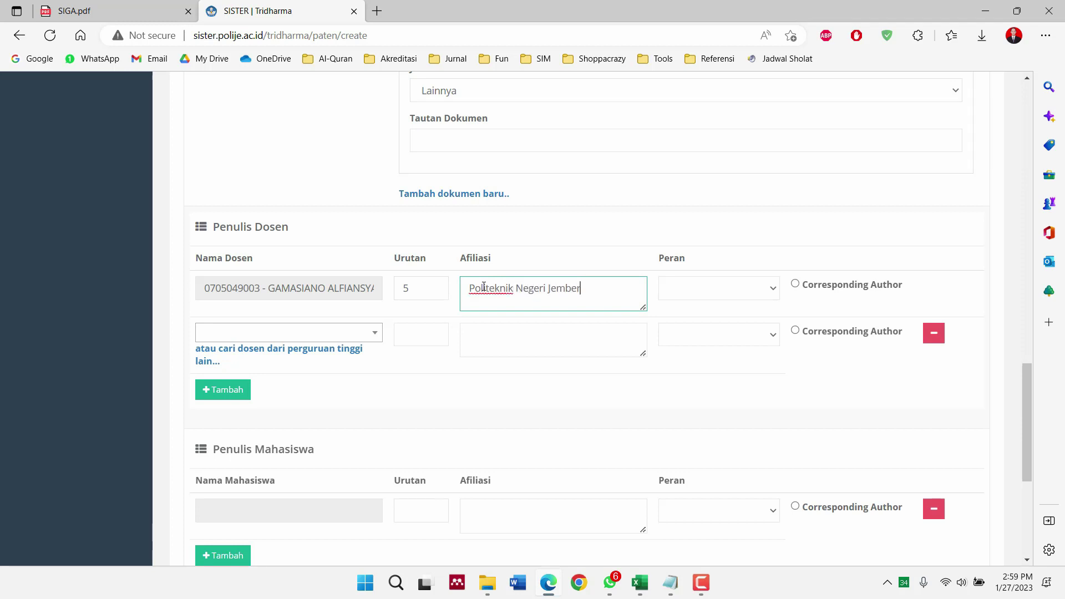
pyautogui.hotkey('ctrl', 'a')
pyautogui.hotkey('ctrl', 'c')
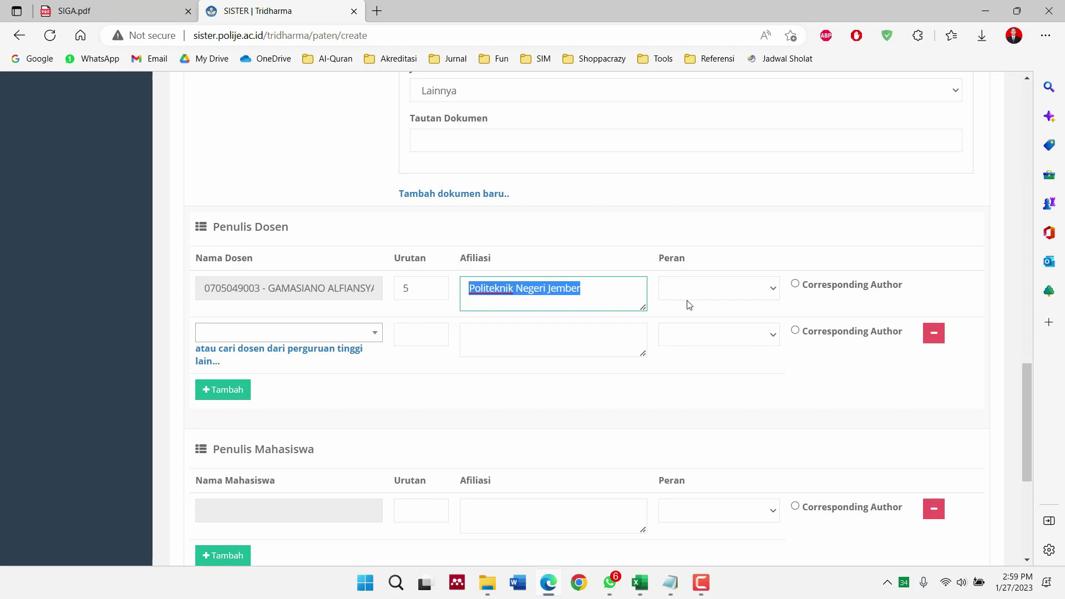
pyautogui.click(690, 295)
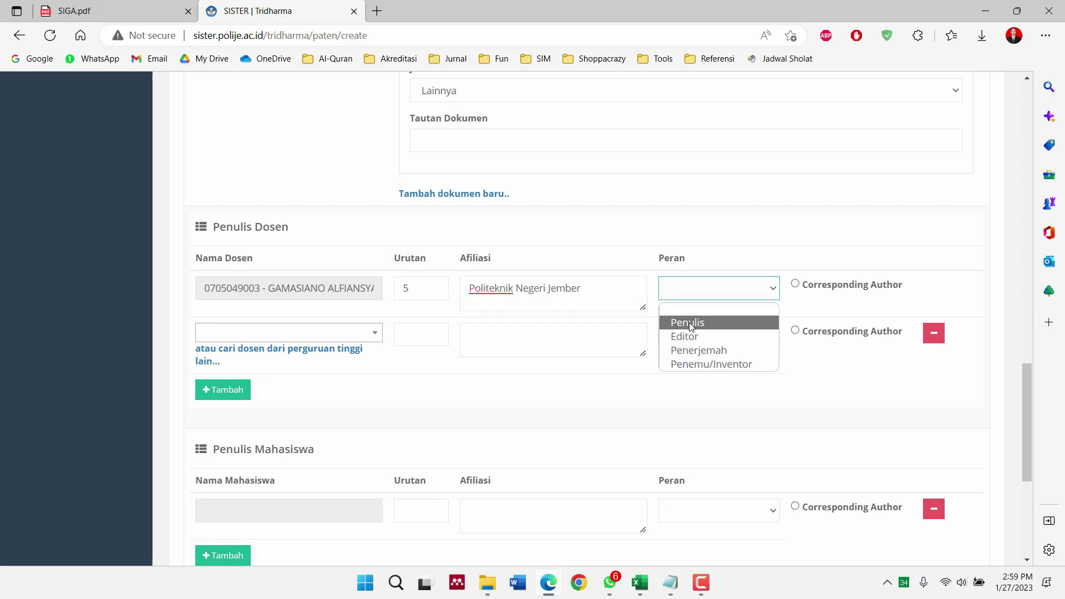
pyautogui.click(689, 364)
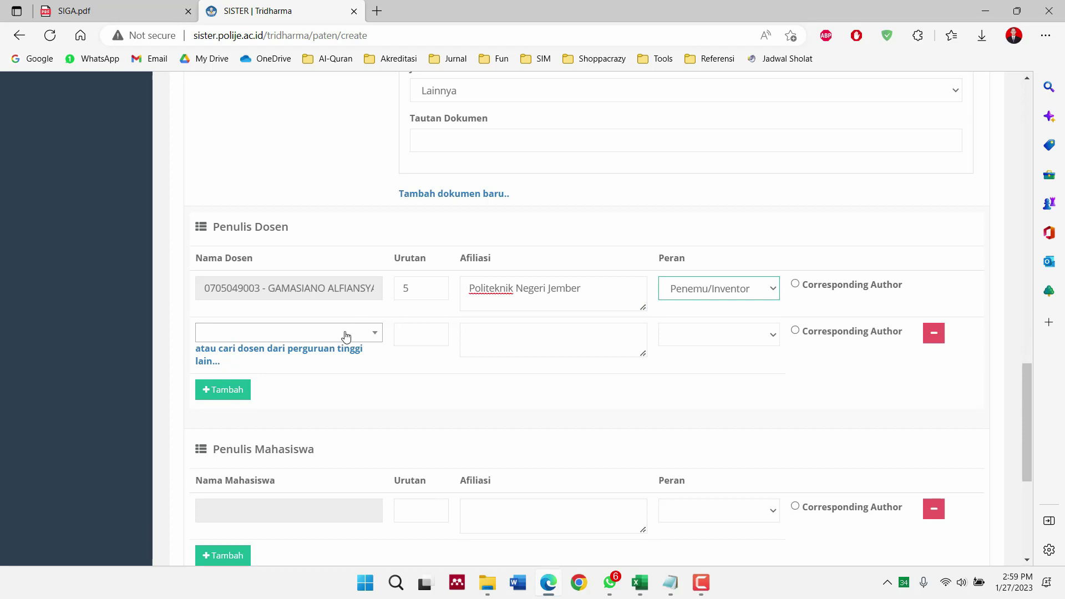
pyautogui.click(128, 11)
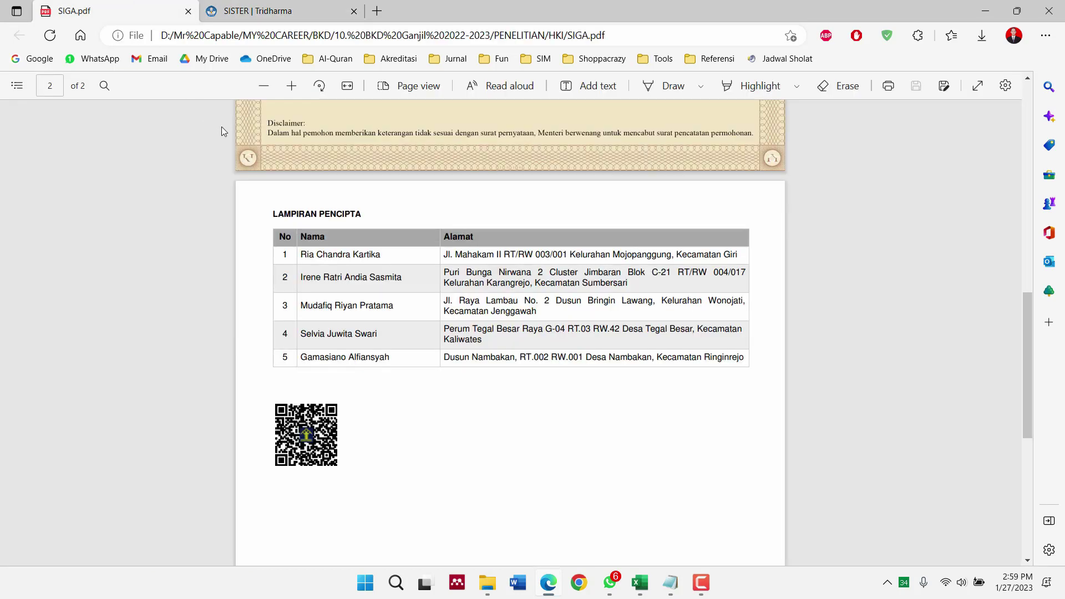
# Add the second lecturer as Urutan 2, Politeknik Negeri Jember, role Penemu/Inventor
pyautogui.click(271, 11)
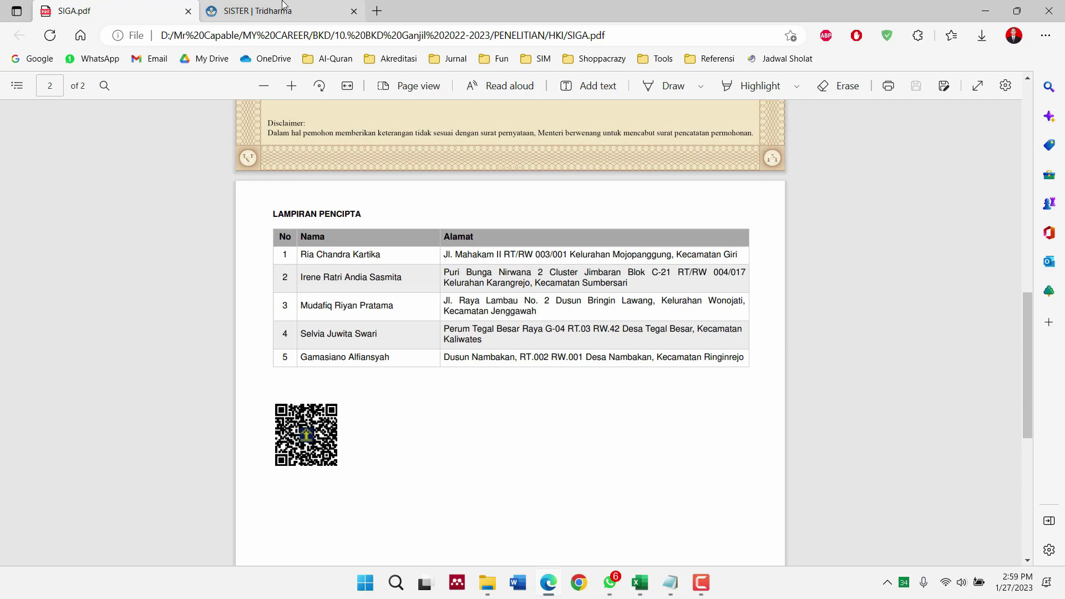
pyautogui.click(320, 339)
pyautogui.write('irene')
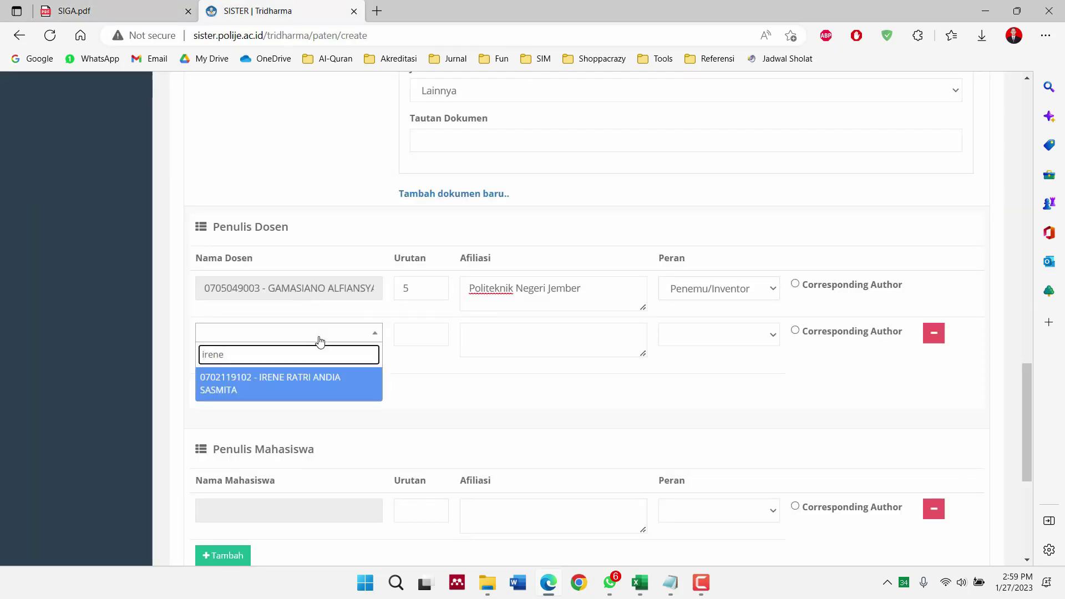
pyautogui.press('Return')
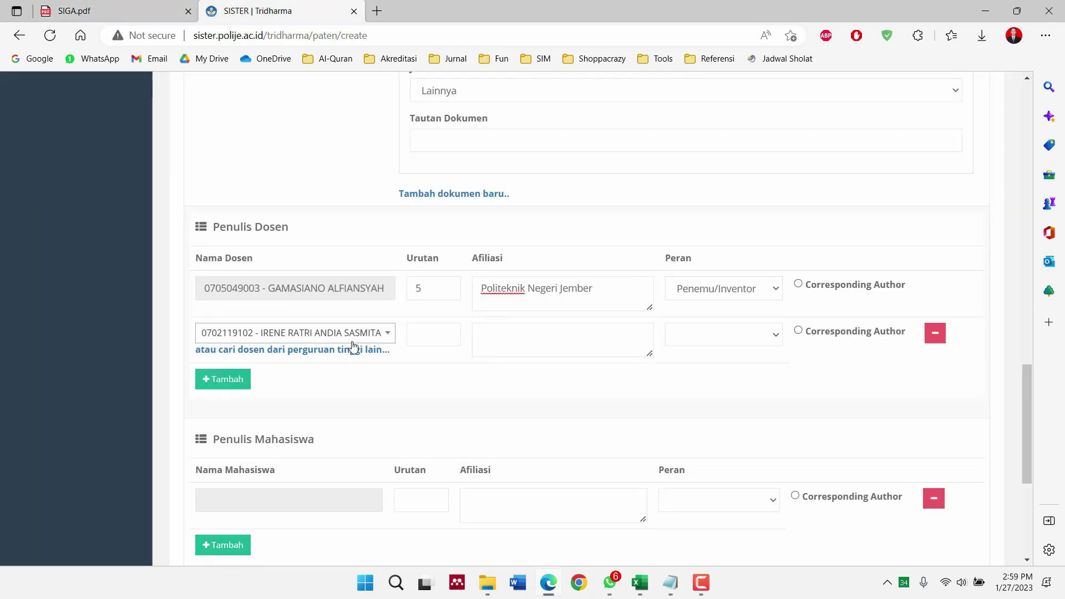
pyautogui.click(423, 332)
pyautogui.click(127, 8)
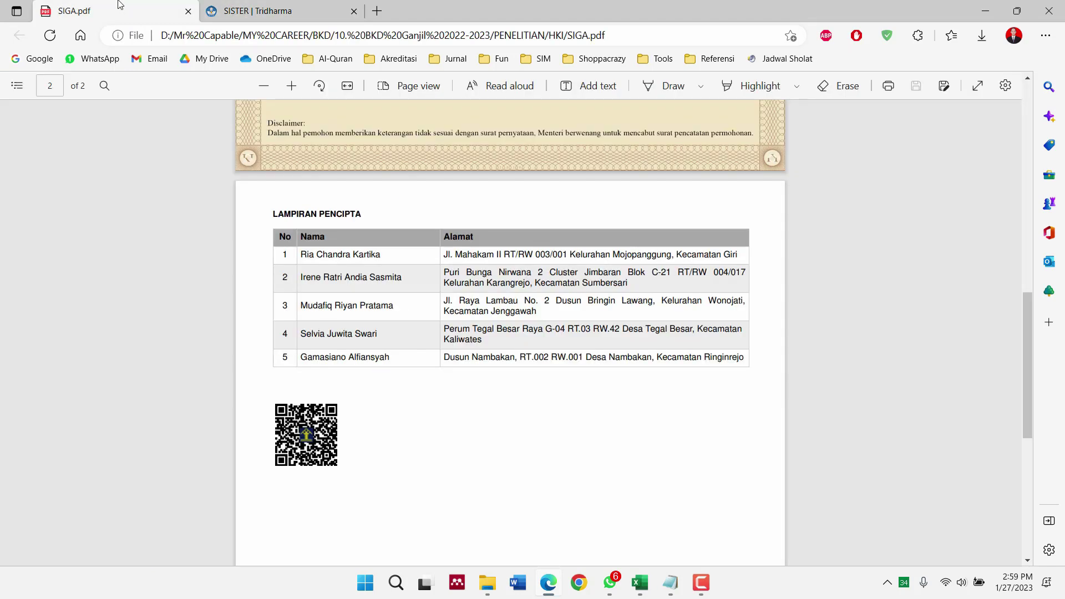
pyautogui.click(288, 8)
pyautogui.write('2')
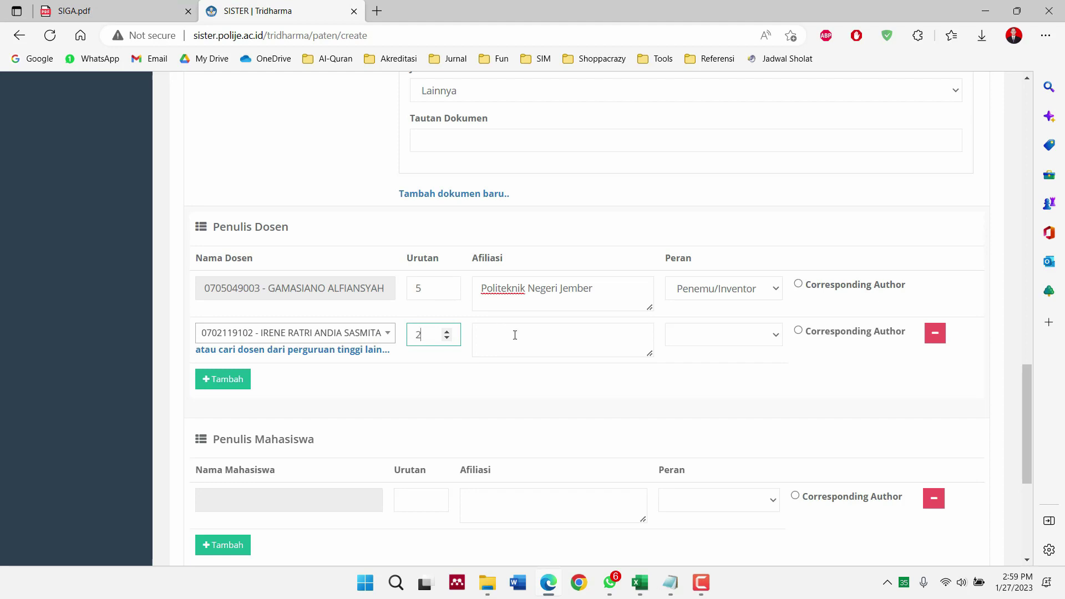
pyautogui.click(519, 338)
pyautogui.hotkey('ctrl', 'v')
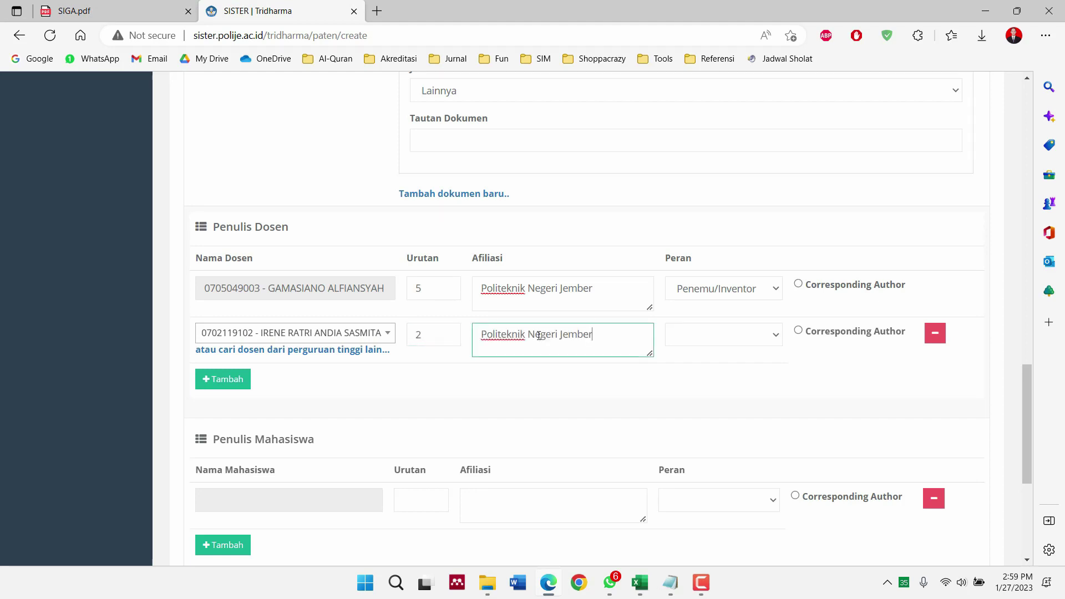
pyautogui.click(697, 341)
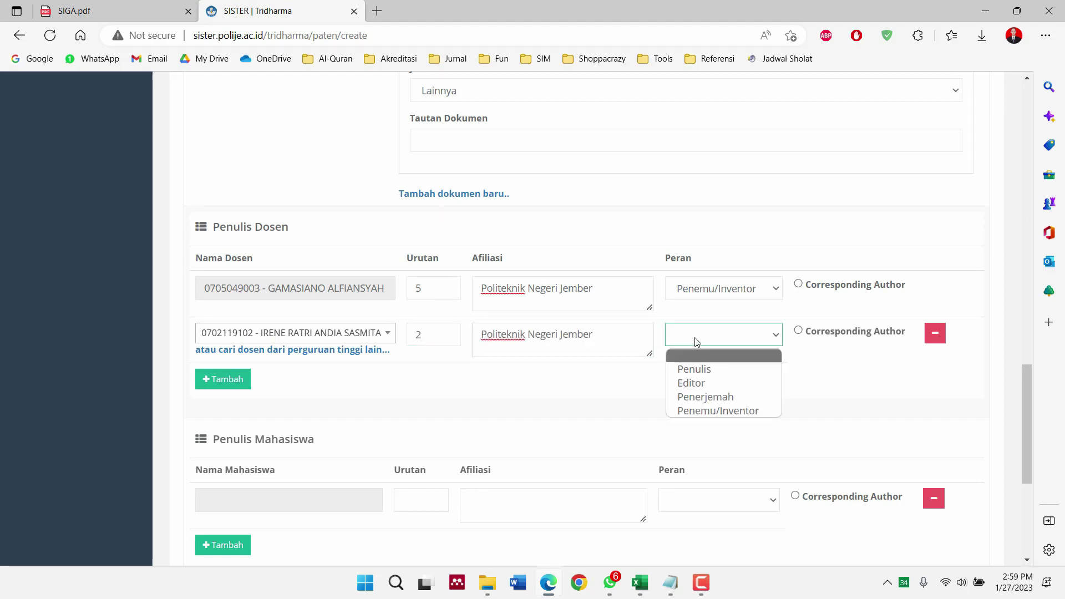
pyautogui.click(693, 411)
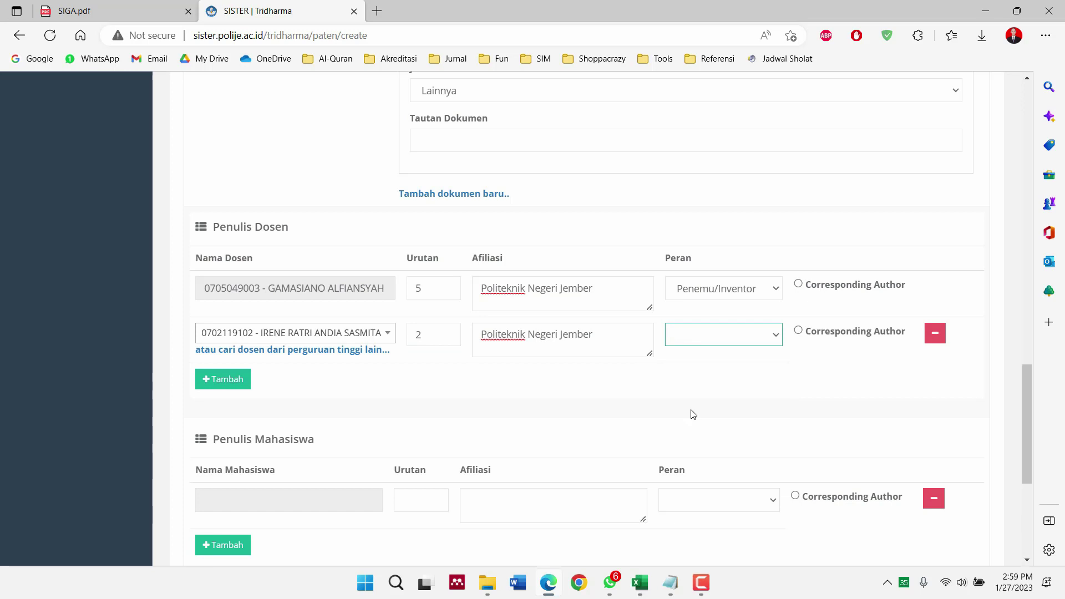
# Add a third lecturer row with Politeknik Negeri Jember affiliation and role Penemu/Inventor
pyautogui.click(227, 380)
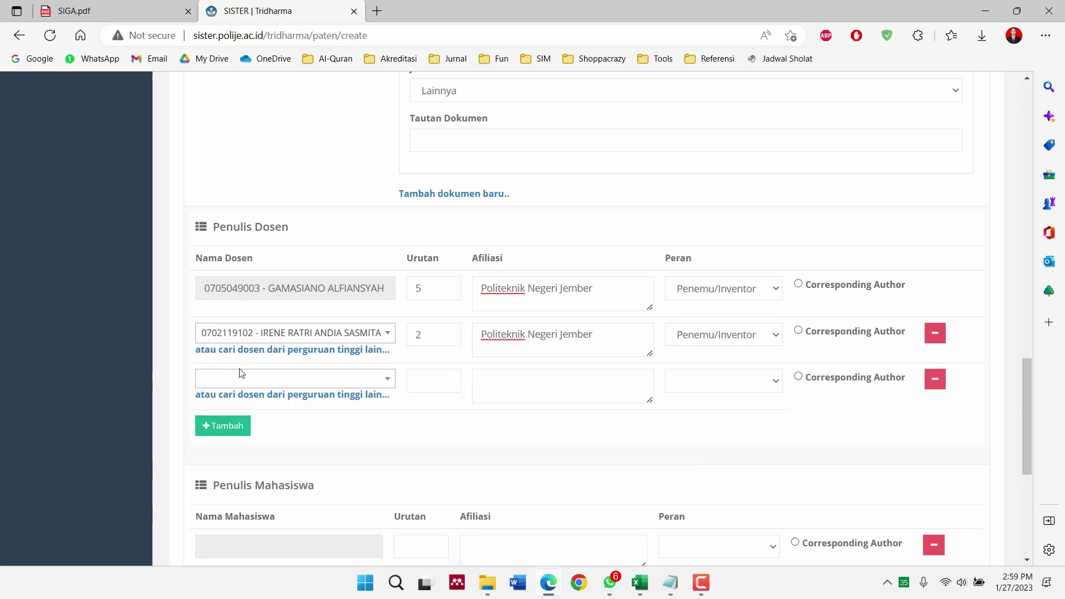
pyautogui.click(241, 378)
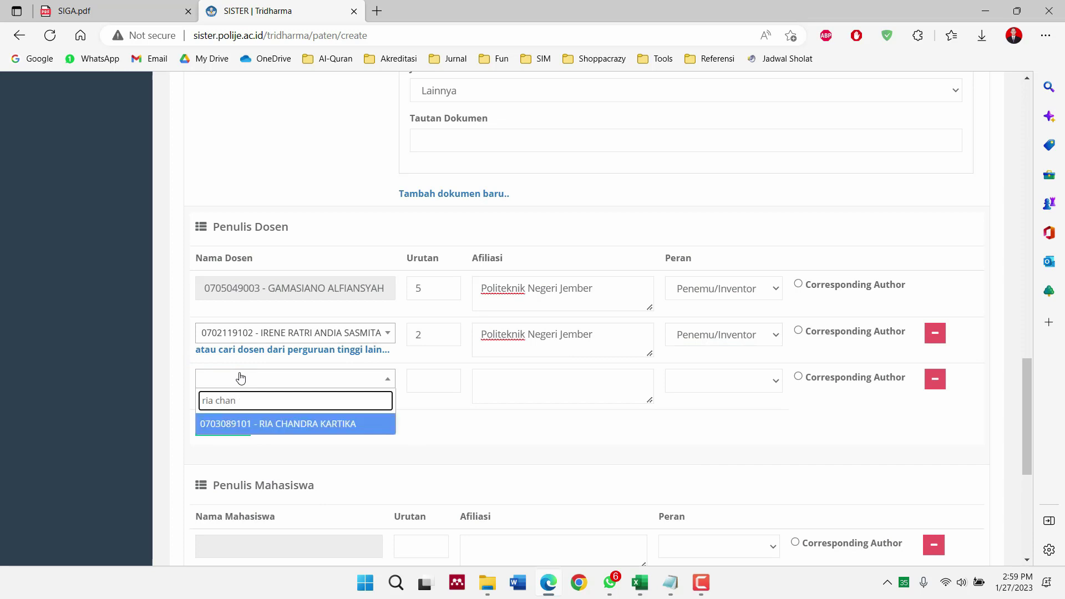
pyautogui.press('Return')
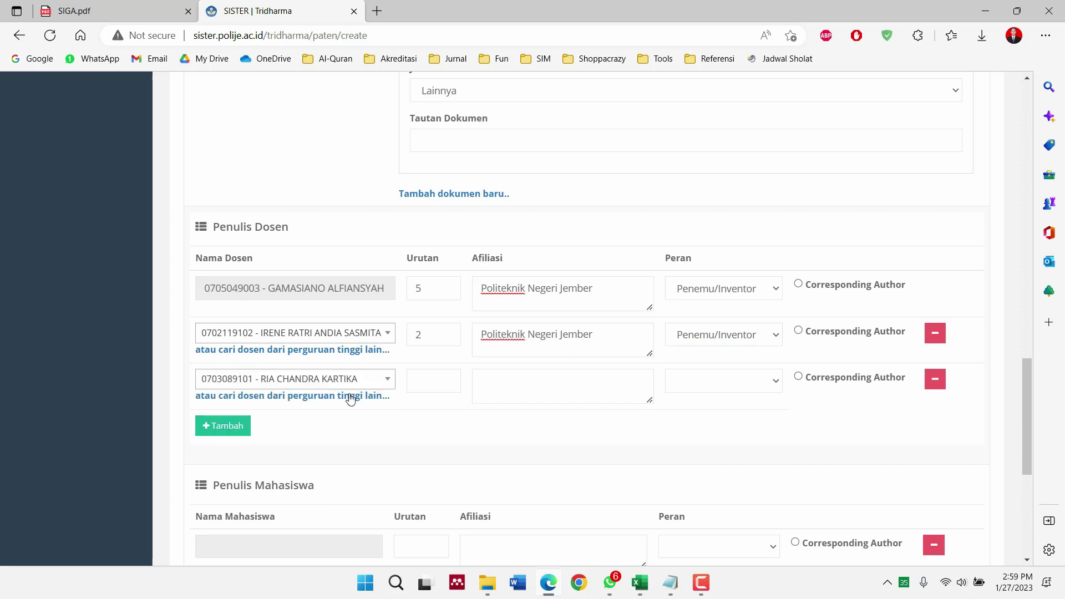
pyautogui.click(420, 380)
pyautogui.press('Tab')
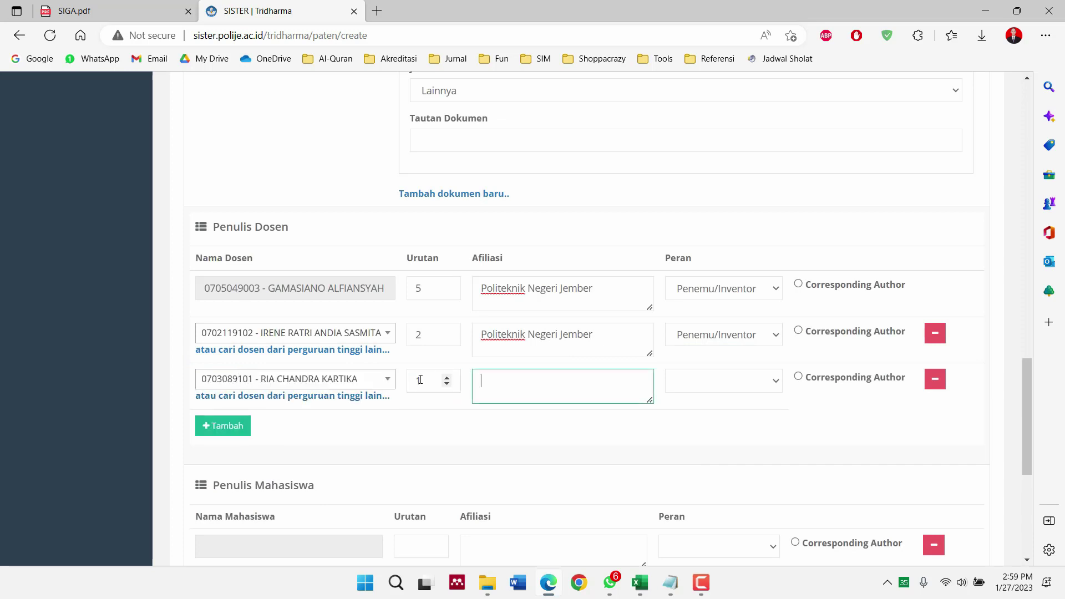
pyautogui.hotkey('ctrl', 'v')
pyautogui.click(684, 382)
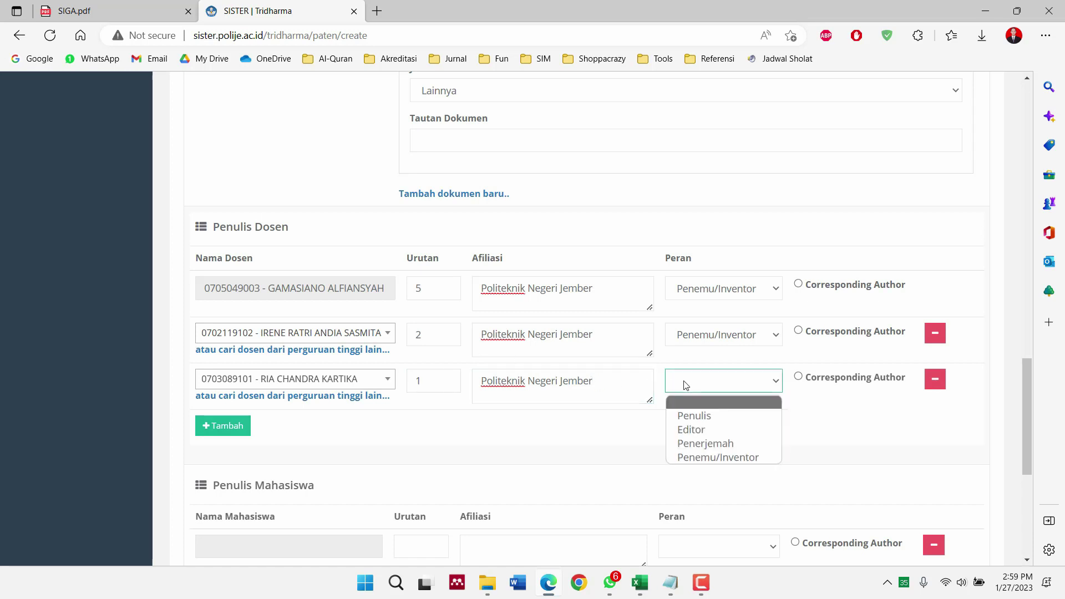
pyautogui.click(690, 457)
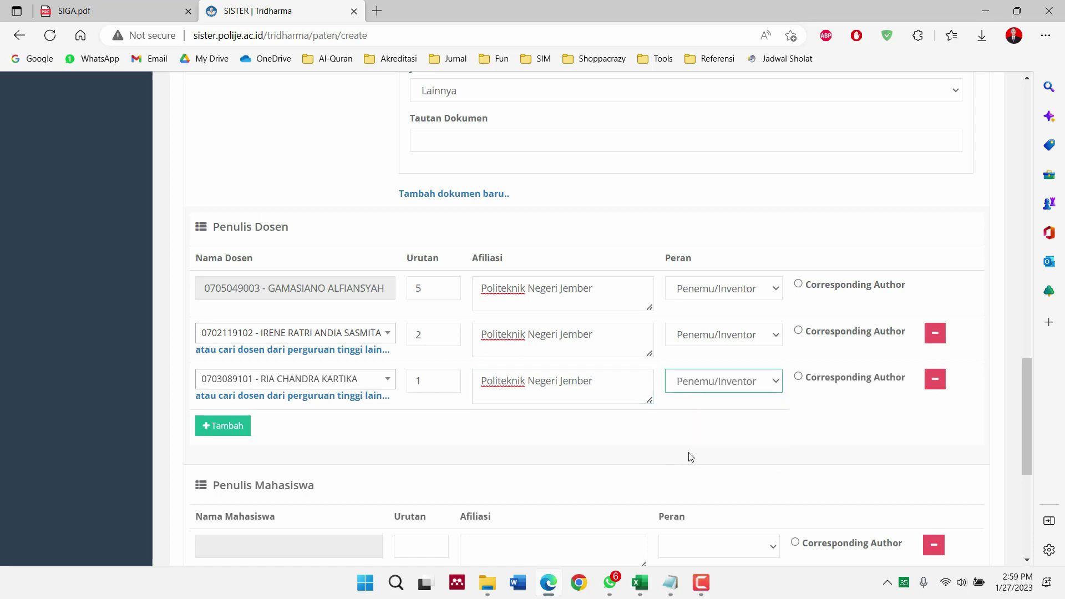
# Add a fourth lecturer row with Urutan 4, Politeknik Negeri Jember, role Penemu/Inventor
pyautogui.click(155, 5)
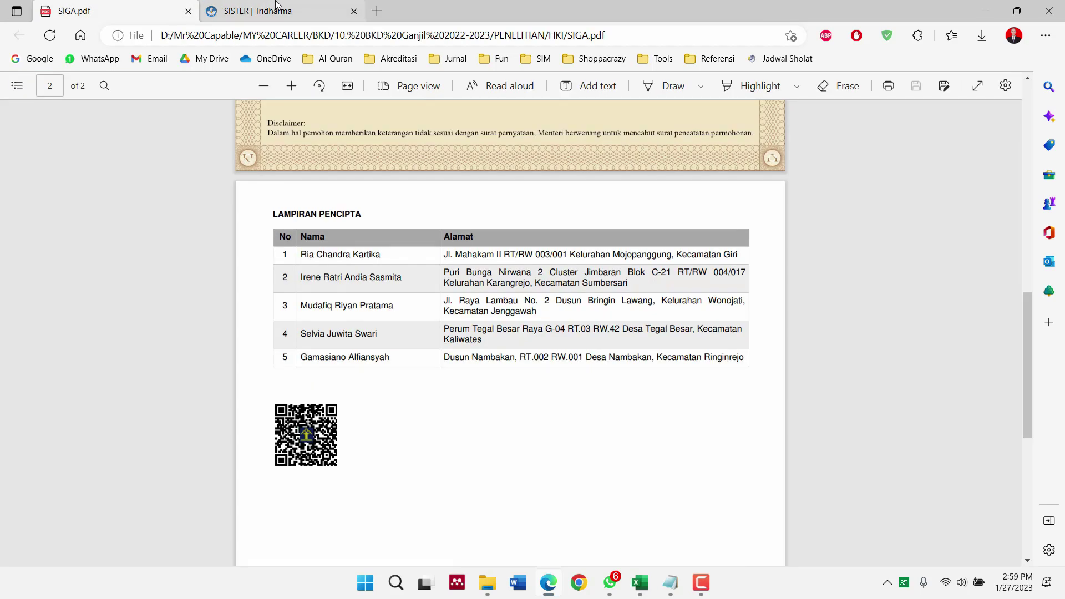
pyautogui.click(275, 7)
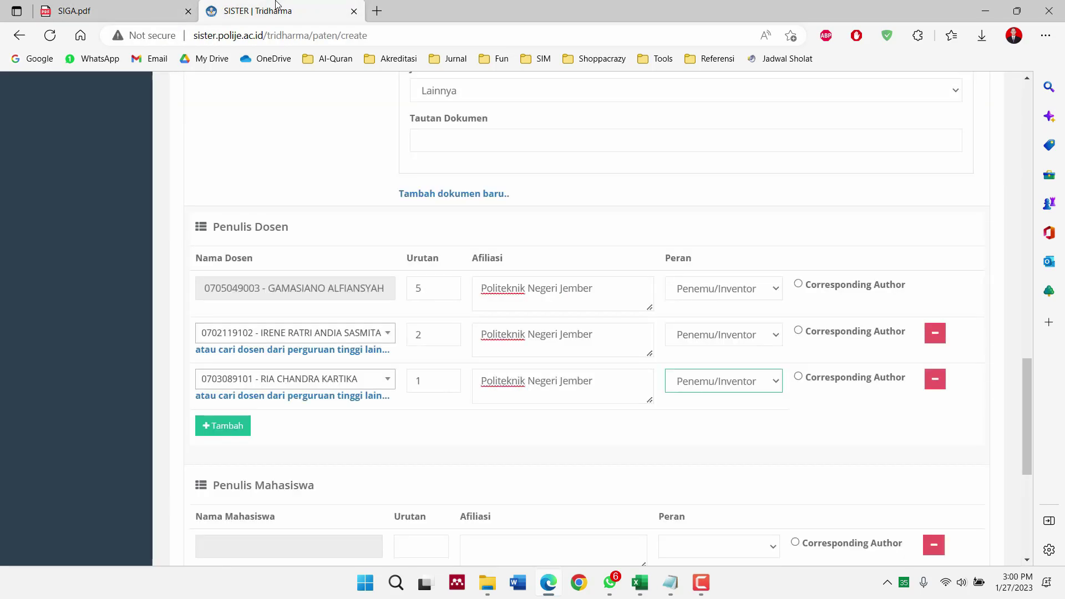
pyautogui.click(234, 429)
pyautogui.click(240, 427)
pyautogui.write('mudaf')
pyautogui.press('Return')
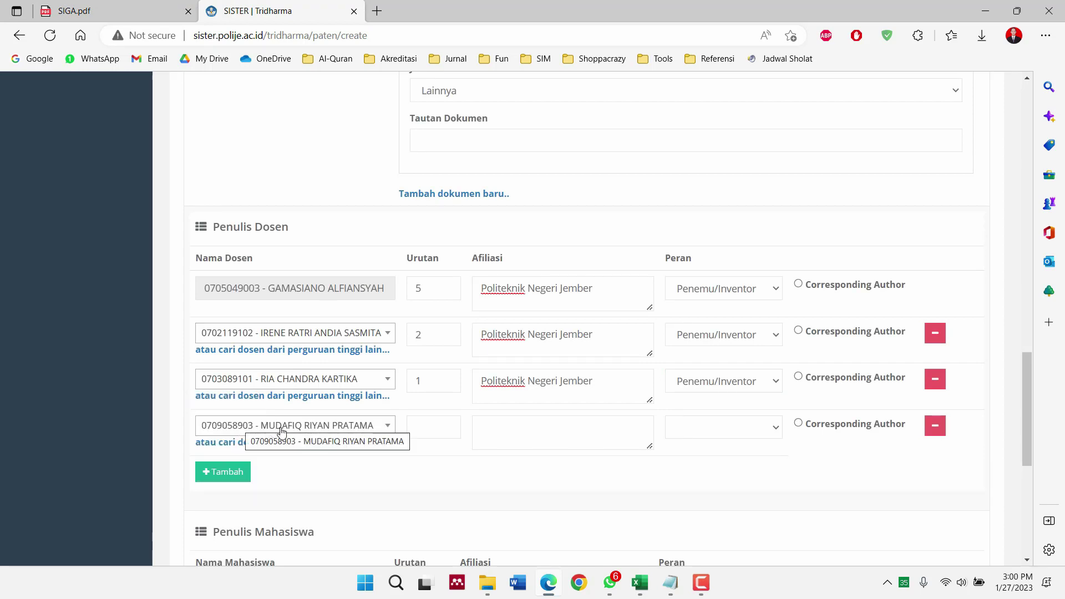
pyautogui.click(415, 424)
pyautogui.write('4')
pyautogui.press('Tab')
pyautogui.write('Politeknik Negeri Jember')
pyautogui.click(721, 431)
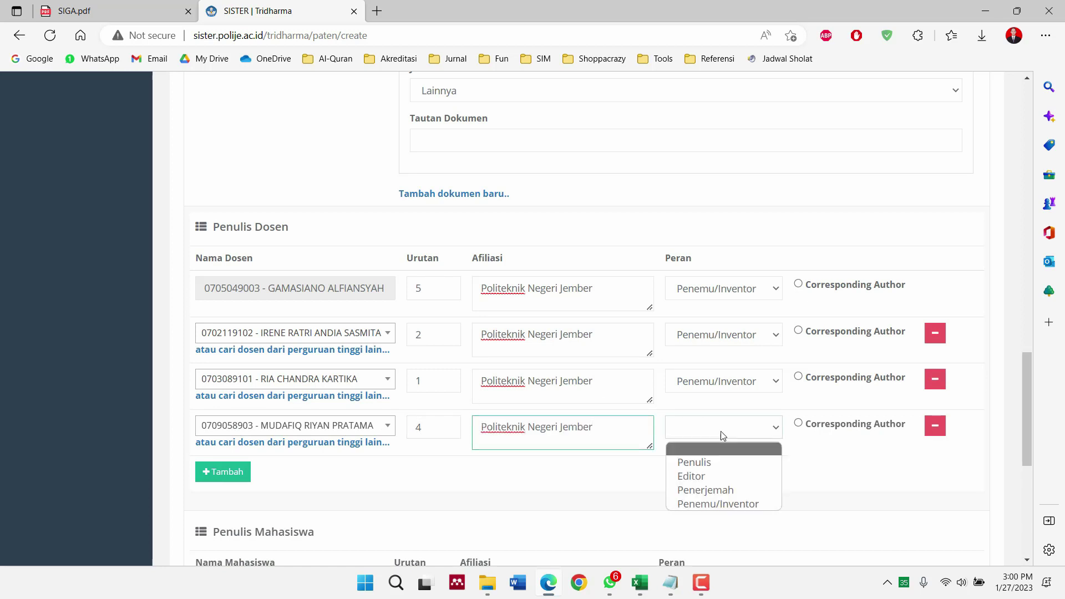
pyautogui.click(715, 502)
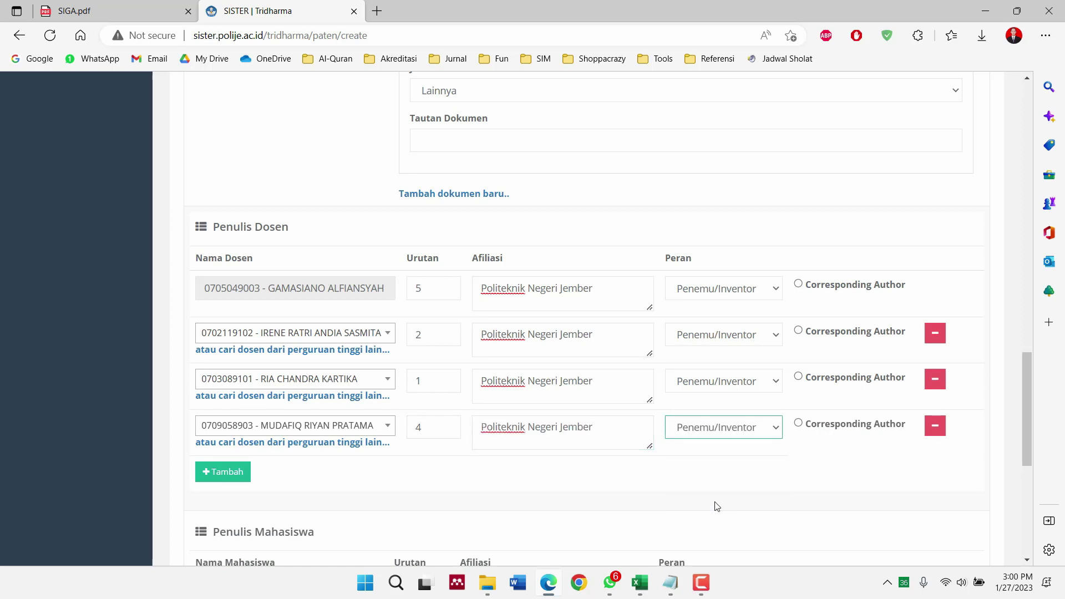
# Add a fifth lecturer row and select the lecturer from the search results
pyautogui.click(243, 477)
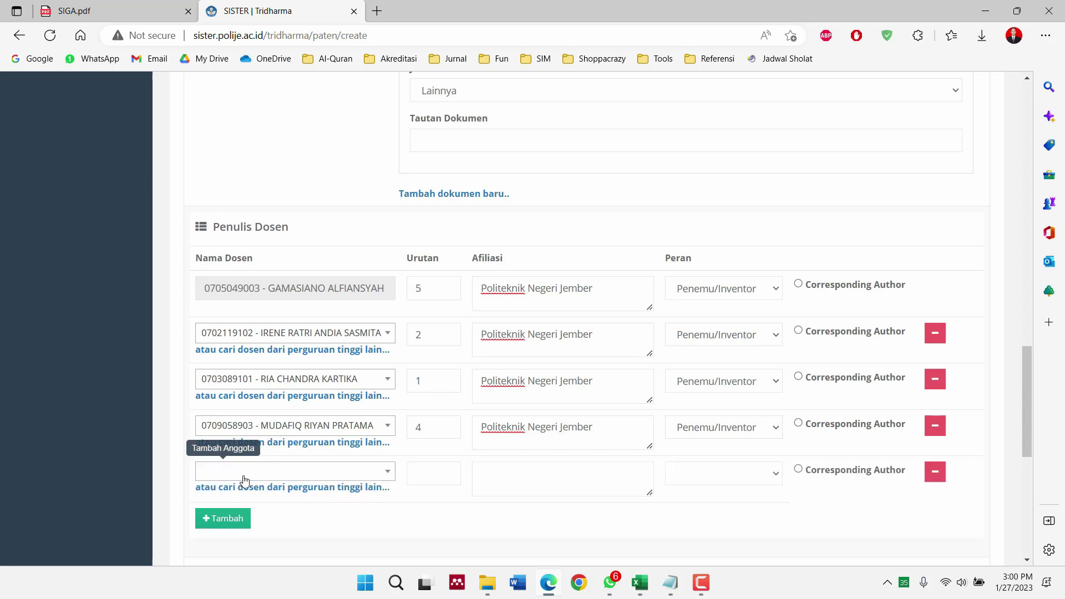
pyautogui.click(253, 476)
pyautogui.write('selvia')
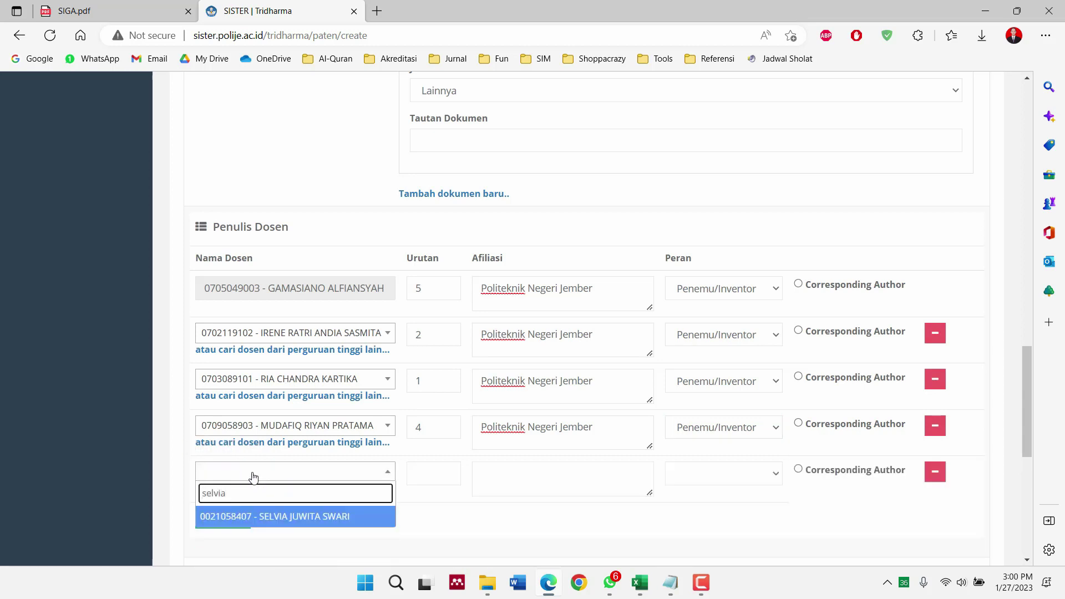
pyautogui.press('Return')
pyautogui.click(415, 471)
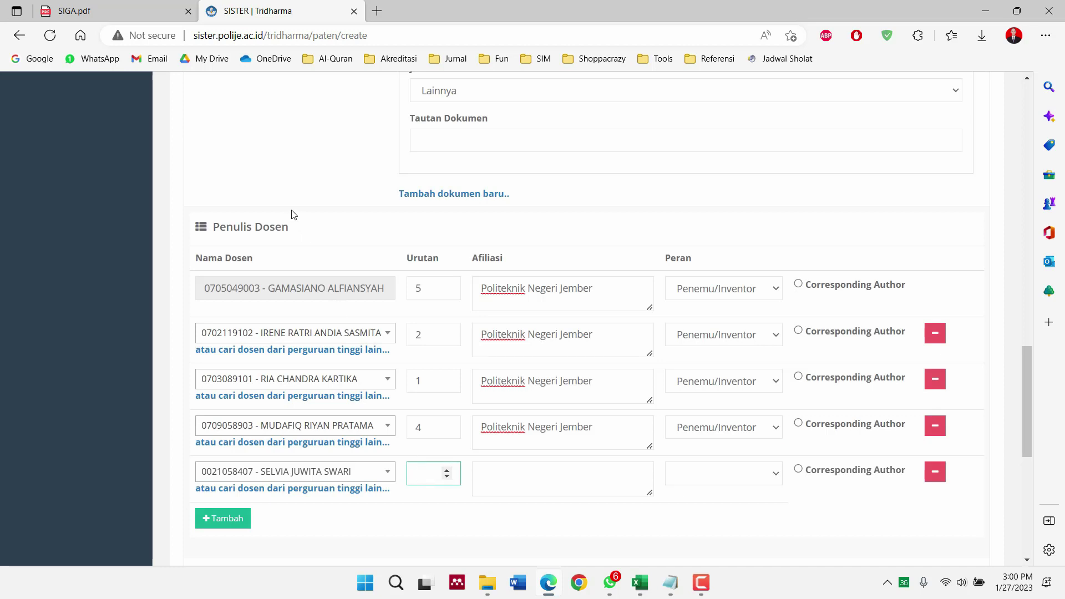
pyautogui.click(95, 8)
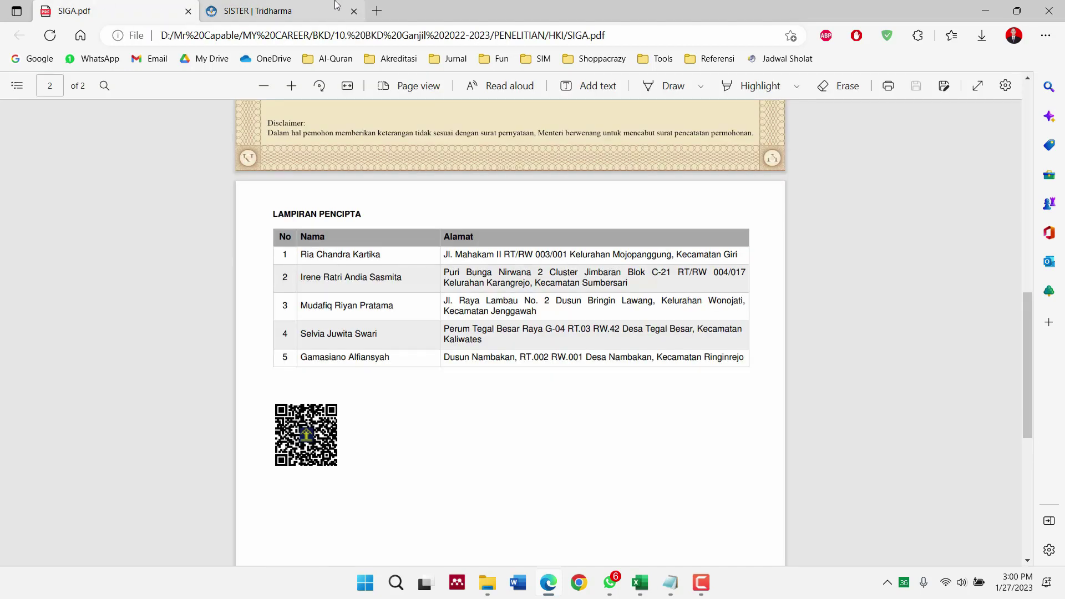
pyautogui.click(266, 7)
# Correct the fourth row to Urutan 3, finish the fifth row as Penemu/Inventor, and mark Urutan 3 as Corresponding Author
pyautogui.click(435, 428)
pyautogui.click(433, 471)
pyautogui.click(522, 481)
pyautogui.write('Politeknik Negeri Jember')
pyautogui.click(745, 471)
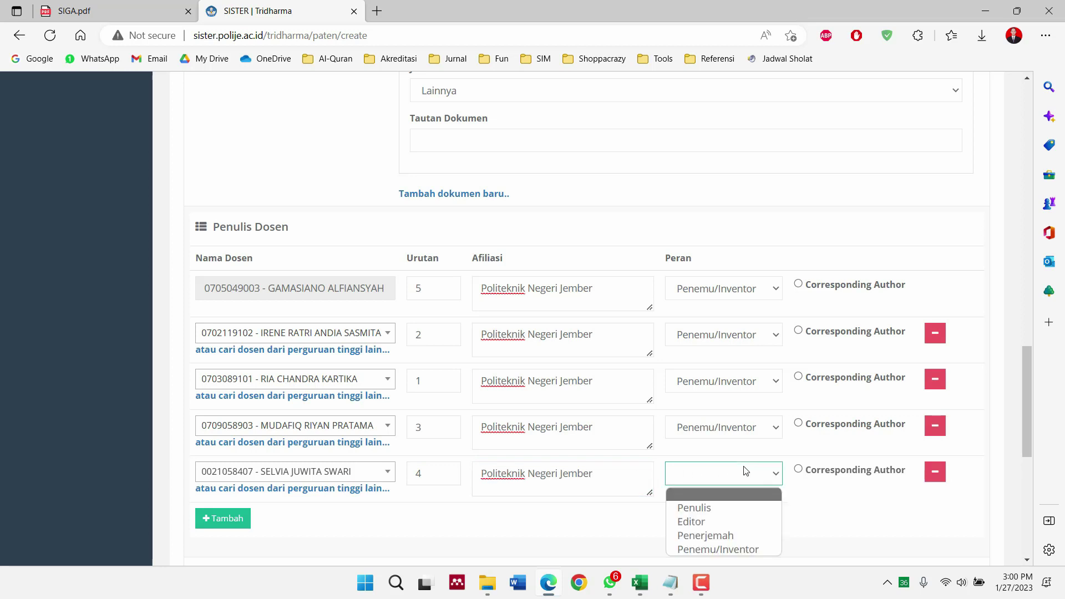
pyautogui.click(730, 548)
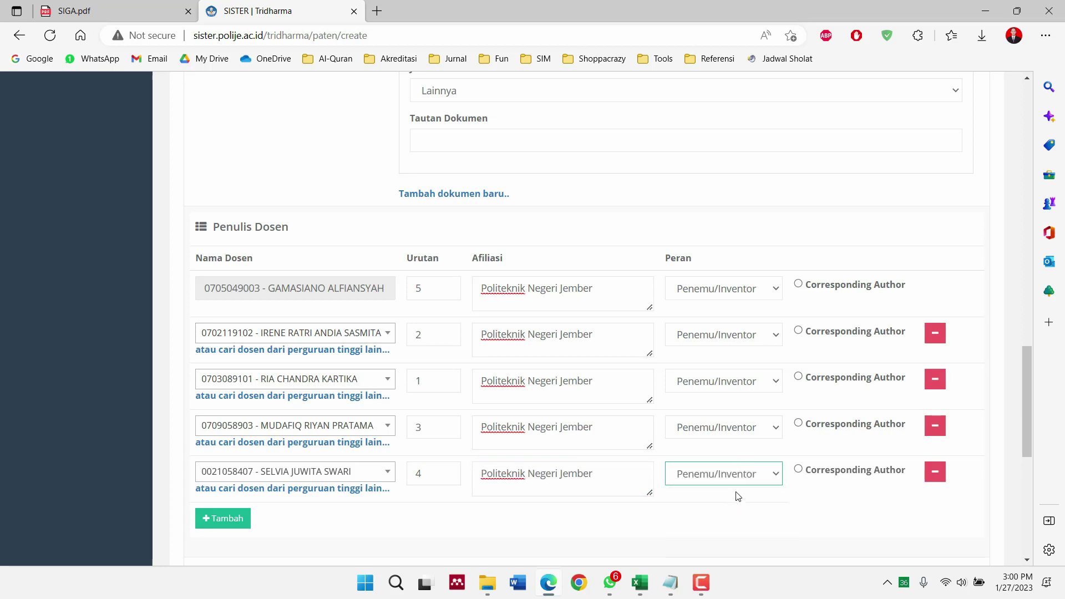
pyautogui.click(799, 423)
# Save the SIGA patent entry with Simpan, then open Pelaks. penelitian > Paten/HKI
pyautogui.scroll(-5, 731, 420)
pyautogui.scroll(-2, 730, 421)
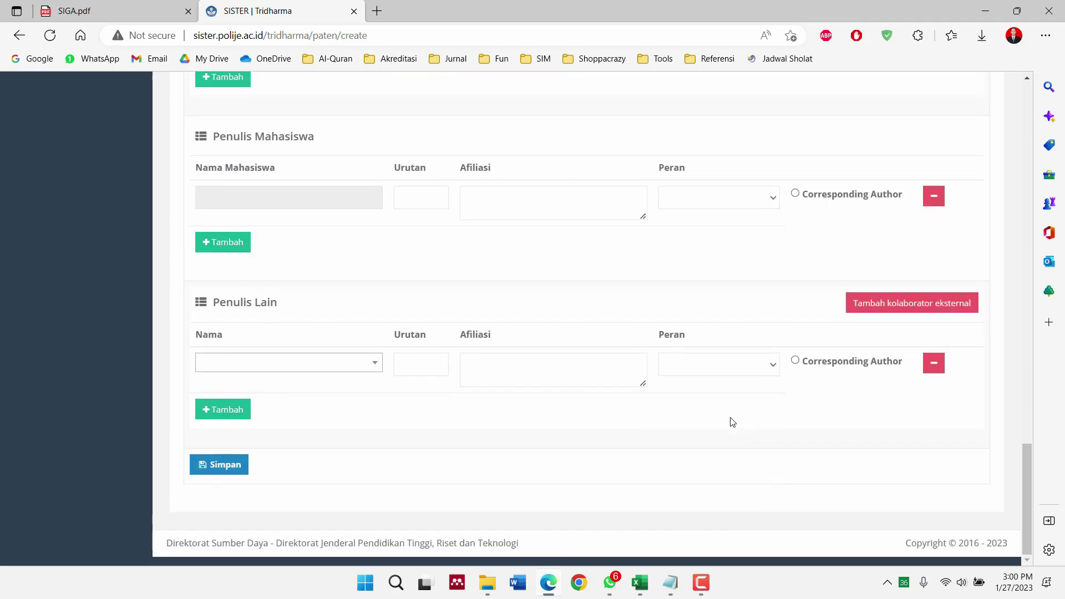
pyautogui.click(232, 475)
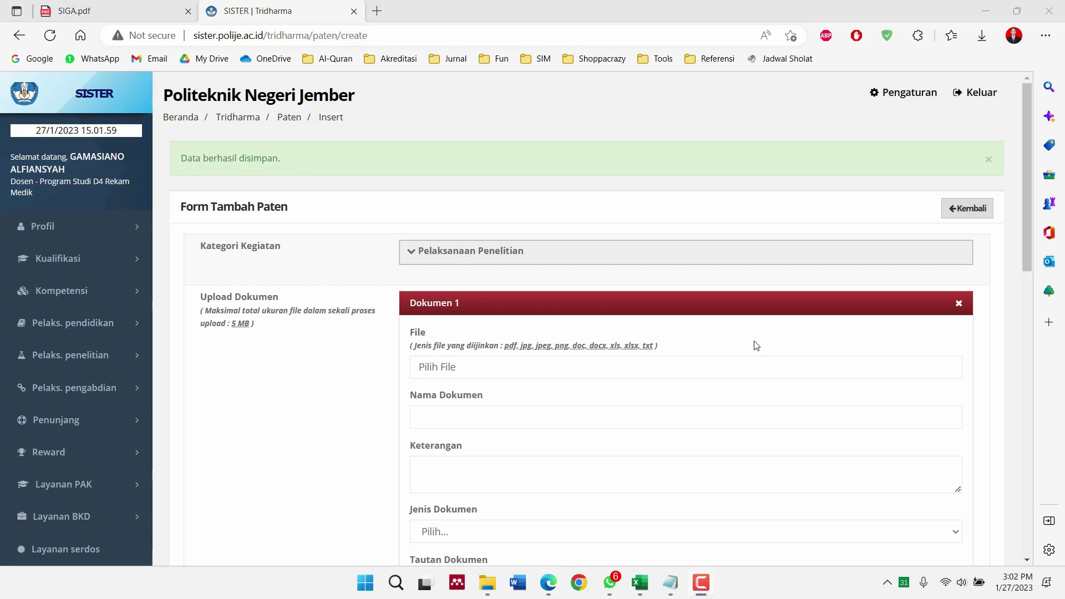
pyautogui.click(102, 361)
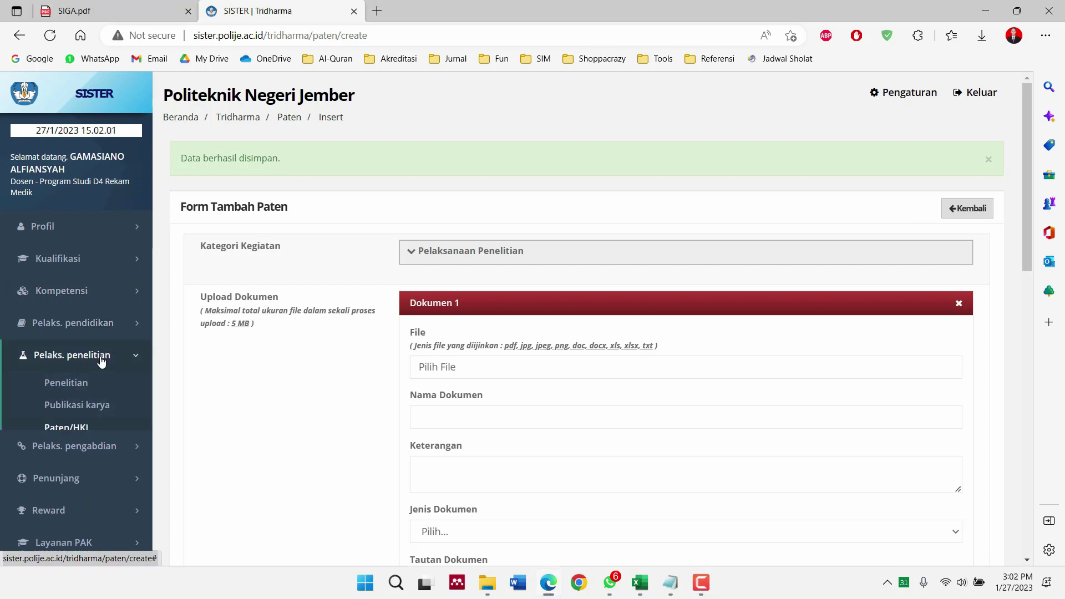
pyautogui.click(90, 429)
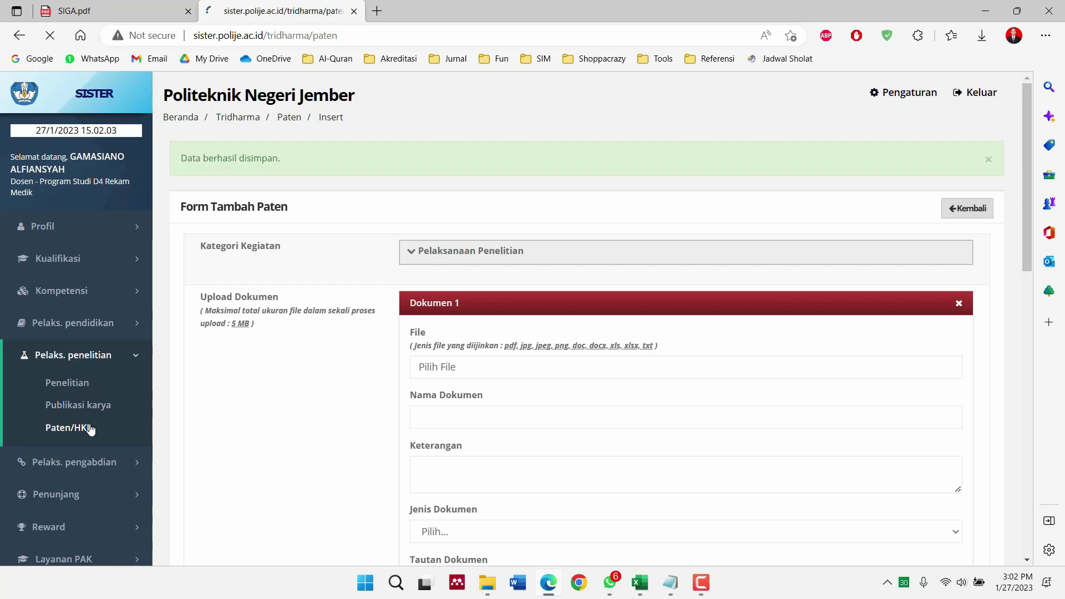